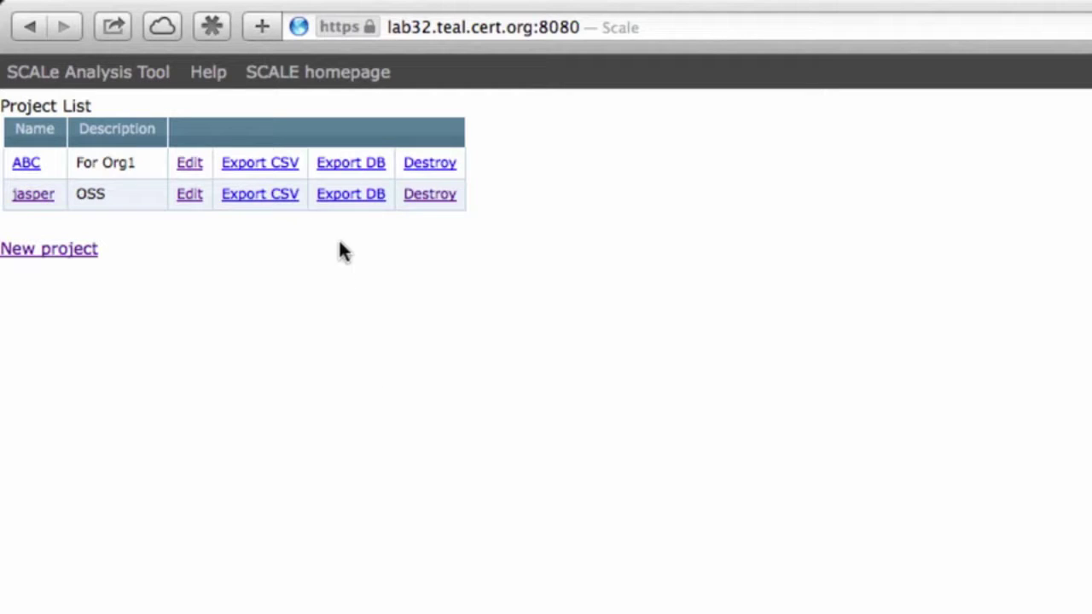
Step: Export the jasper project's database, and list the contents of ~/Downloads/ in long format in the Emacs shell
left_click(350, 195)
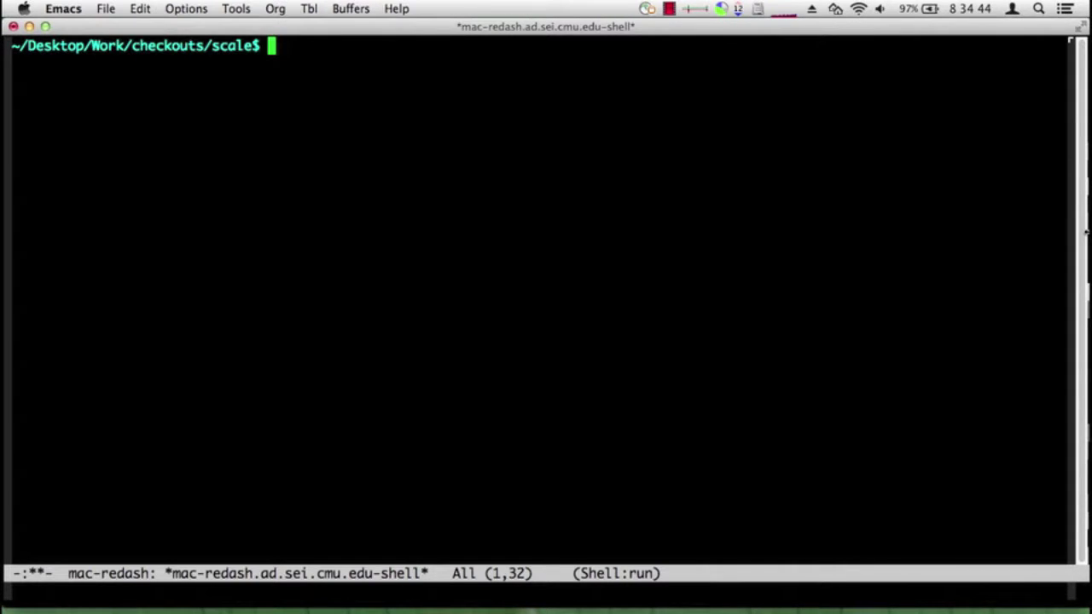
type("ls -")
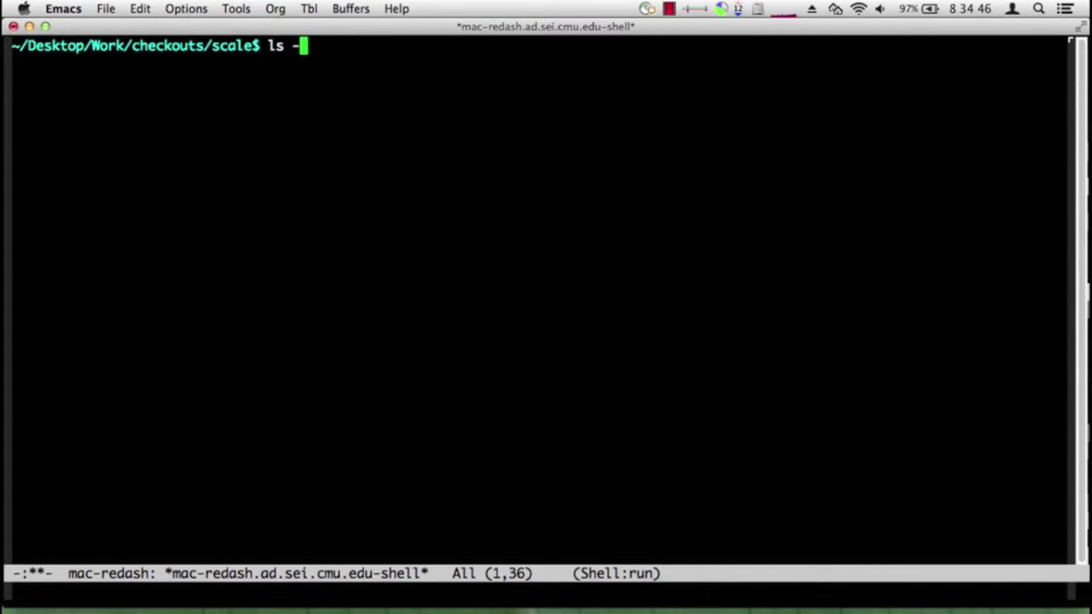
type("l ~/Down")
key("Tab")
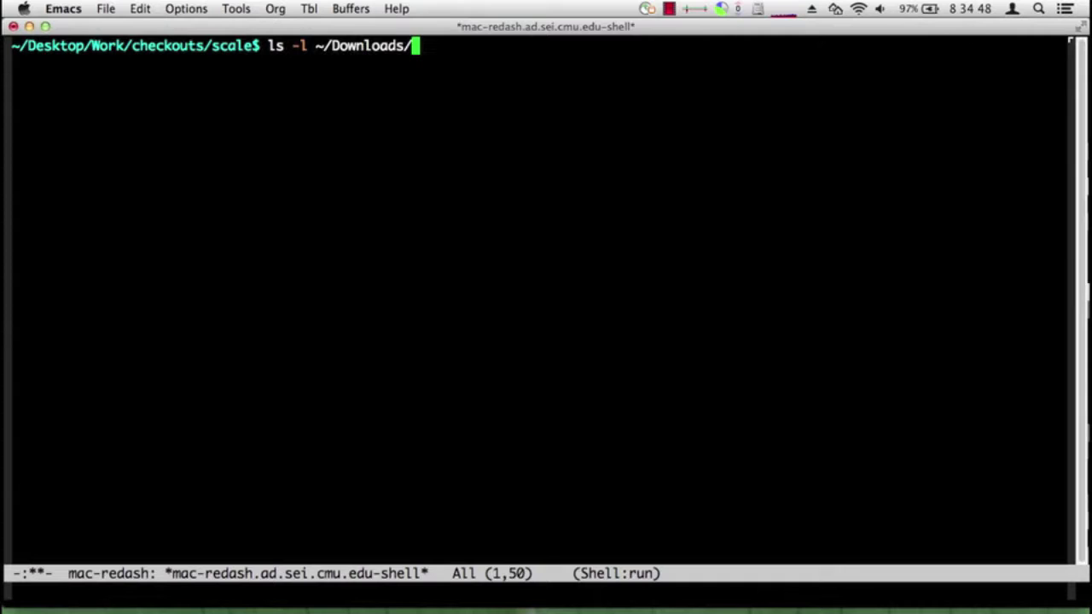
key("Return")
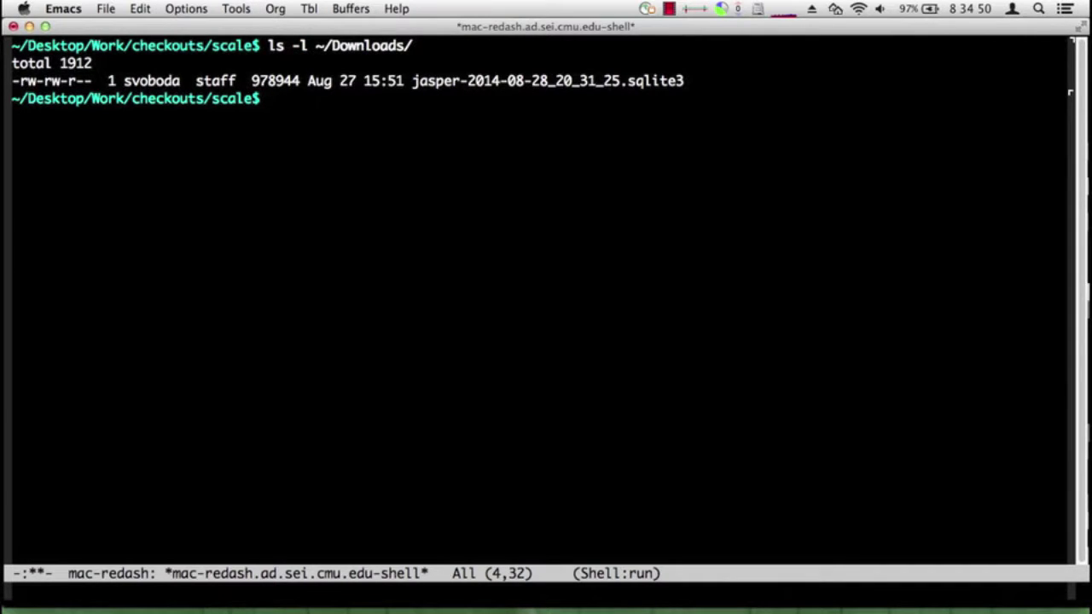
Step: Copy the downloaded database to the working folder with cp ~/Downloads/jasper-*.sqlite3 db.sqlite
type("!cp")
key("Tab")
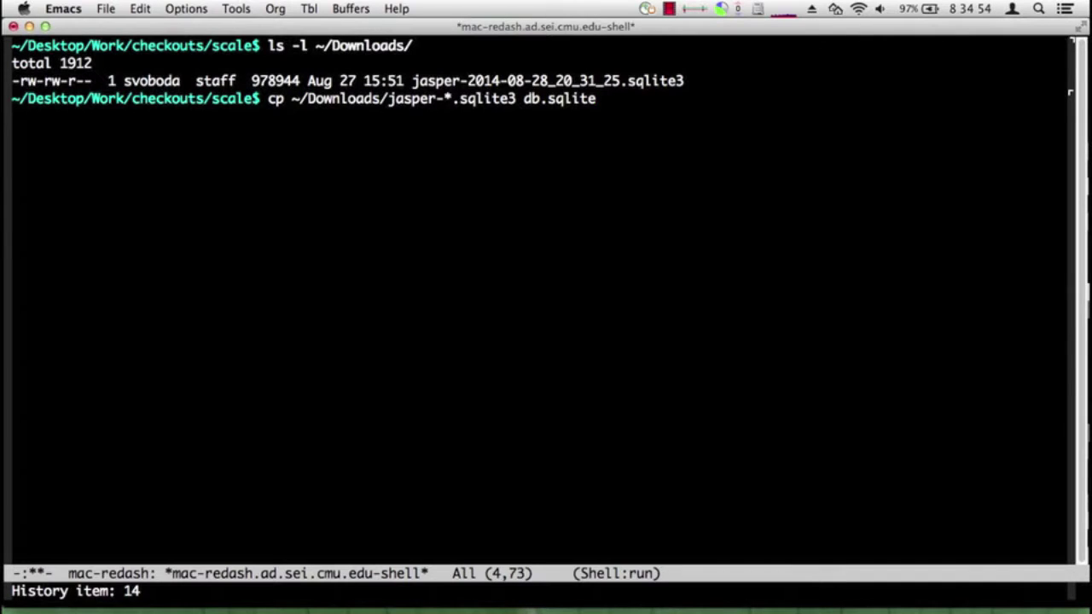
key("Return")
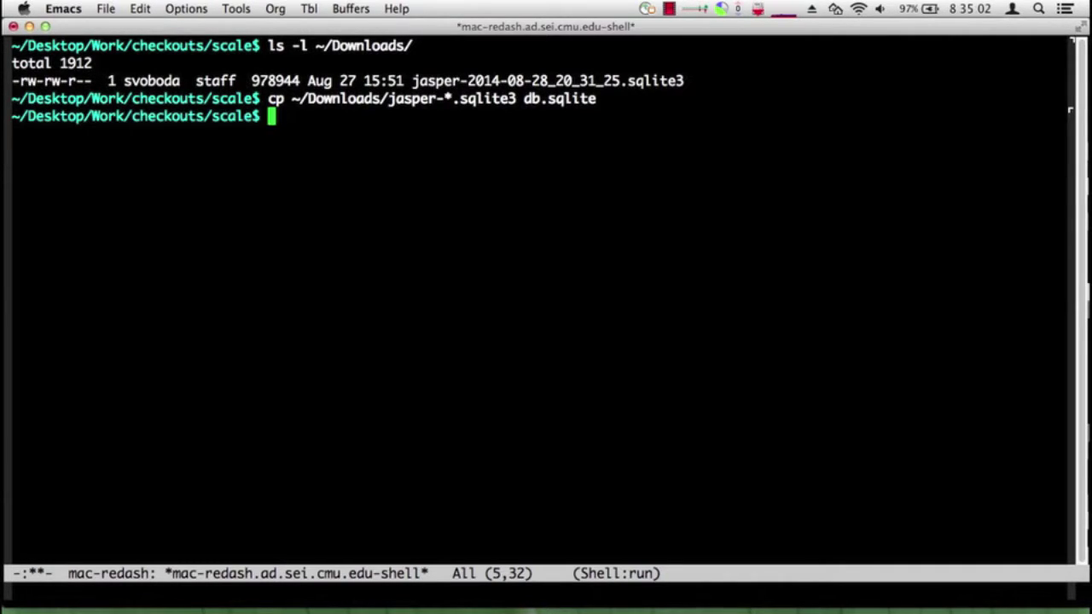
Step: Run ./scale2csv.py db.sqlite -o org | tail -n +3 | ./correlator.py 11 3 to tabulate verdicts per rule
key("alt+p")
key("alt+p")
key("alt+p")
key("alt+p")
key("alt+p")
key("alt+p")
key("alt+p")
key("alt+p")
key("alt+p")
key("alt+p")
key("alt+p")
key("alt+p")
key("alt+p")
key("alt+p")
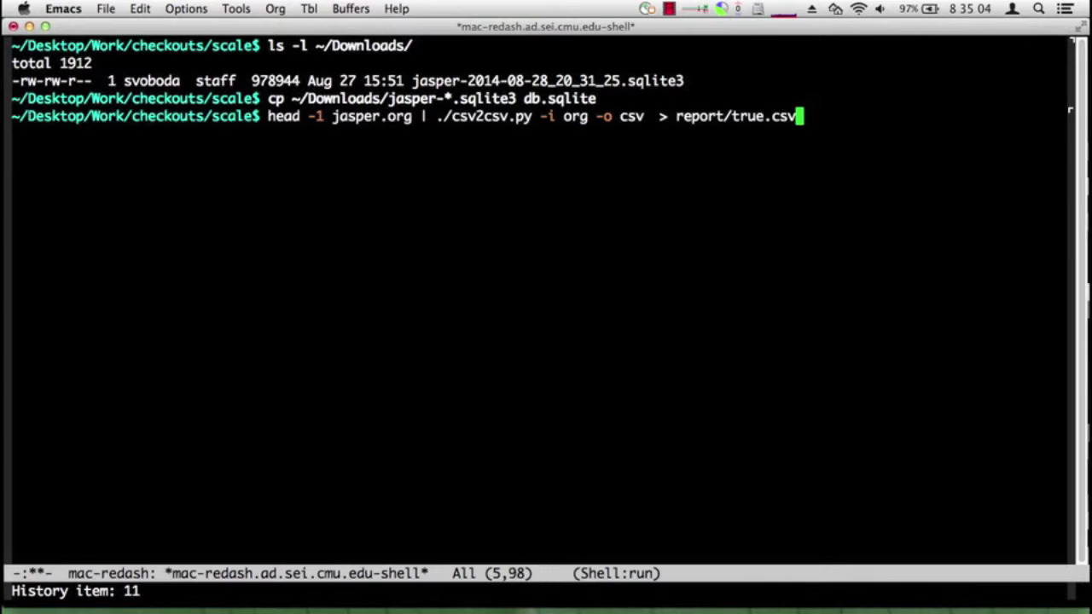
key("alt+p")
key("alt+n")
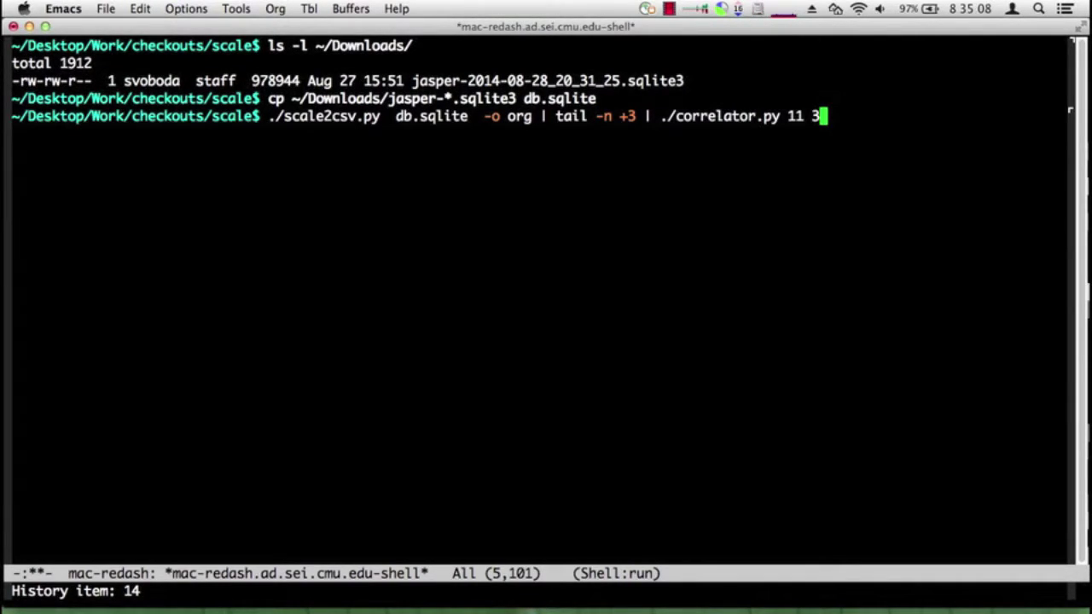
key("Return")
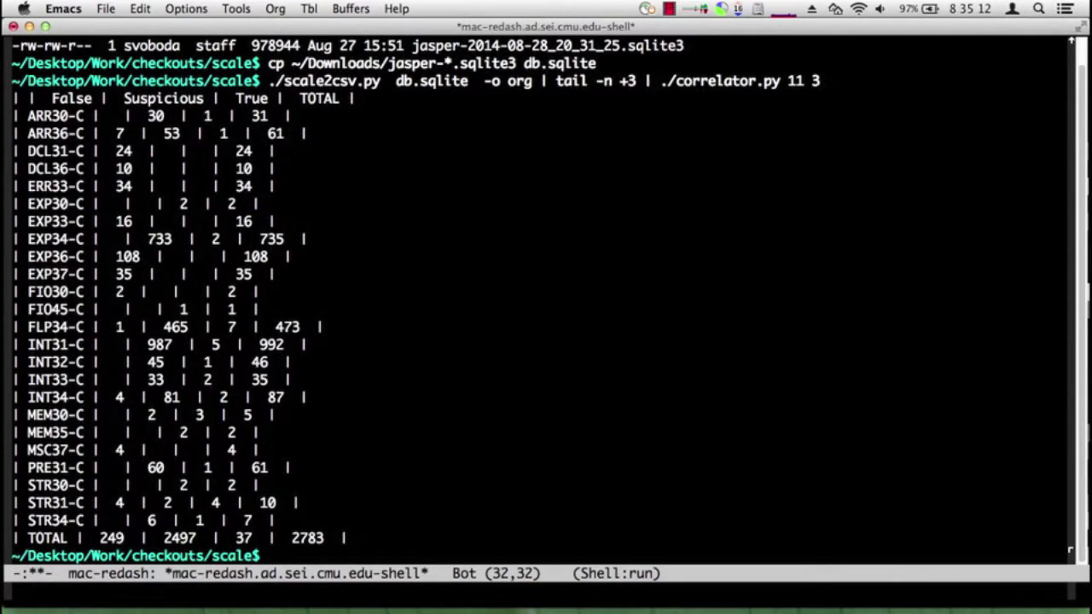
Step: Copy the verdict table from the shell output and paste it at the start of notes.org
key("Up")
key("ctrl+a")
key("Down")
key("ctrl+space")
key("Up")
key("ctrl+c")
key("ctrl+p")
key("Down")
key("ctrl+a")
key("alt+w")
key("ctrl+x")
type("bn")
key("Return")
key("ctrl+y")
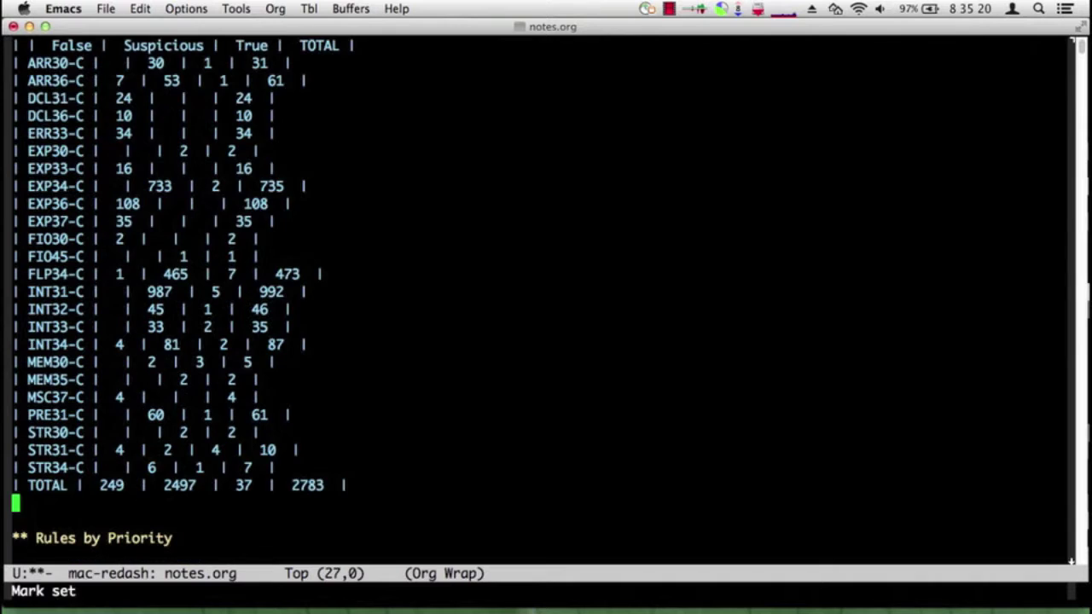
Step: Move the TOTAL row directly beneath the header row of the table in notes.org
key("Up")
key("ctrl+k")
key("ctrl+k")
key("alt+<")
key("Down")
key("ctrl+y")
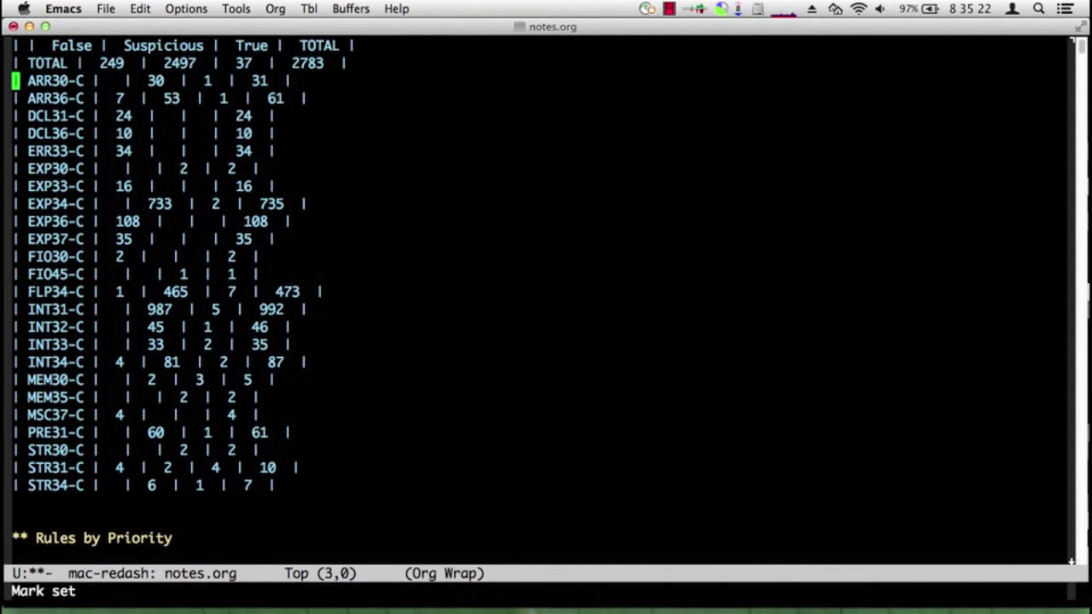
Step: Insert a horizontal rule below the TOTAL row and realign the table columns
key("ctrl+o")
type("|-")
key("Tab")
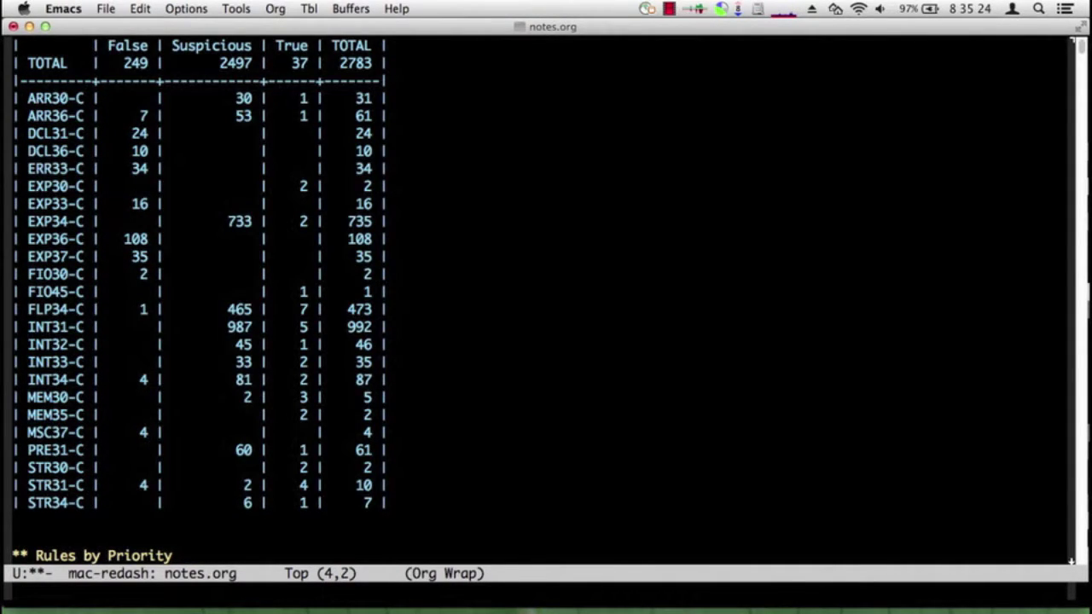
Step: Sort the rule rows numerically in descending order by the Suspicious column
key("Tab")
key("ctrl+c")
key("asciicircum")
key("N")
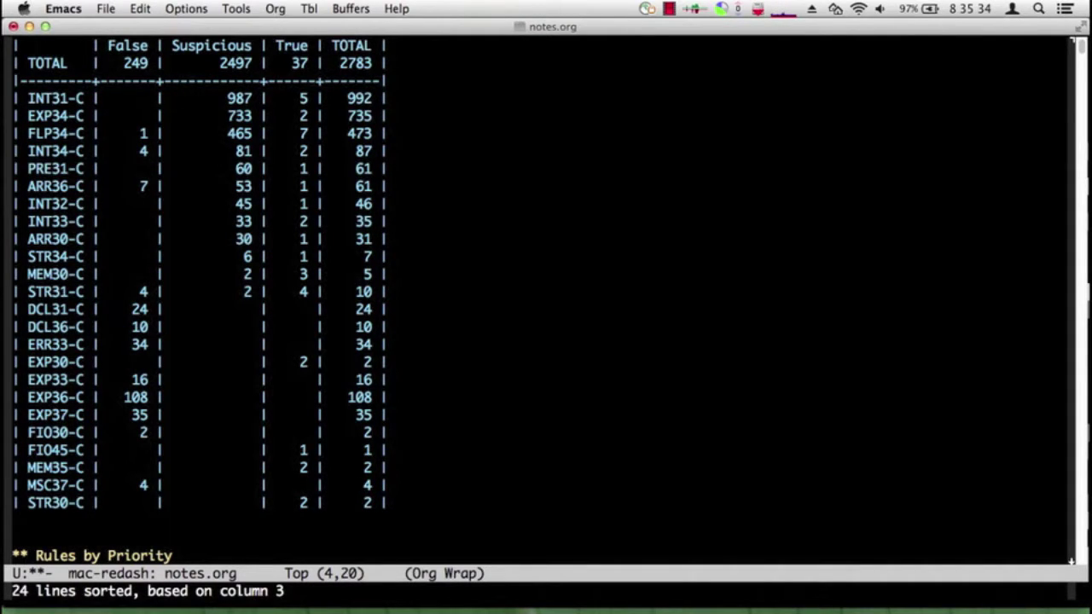
Step: Examine the True counts of the rules down the sorted table, alongside their Suspicious counts
key("Right")
key("Right")
key("Right")
key("Right")
key("Right")
key("Right")
key("Right")
key("Right")
key("Right")
key("Right")
key("Right")
key("Right")
key("Right")
key("Down")
key("Down")
key("Down")
key("Down")
key("Down")
key("Down")
key("Down")
key("Down")
key("Down")
key("Down")
key("Down")
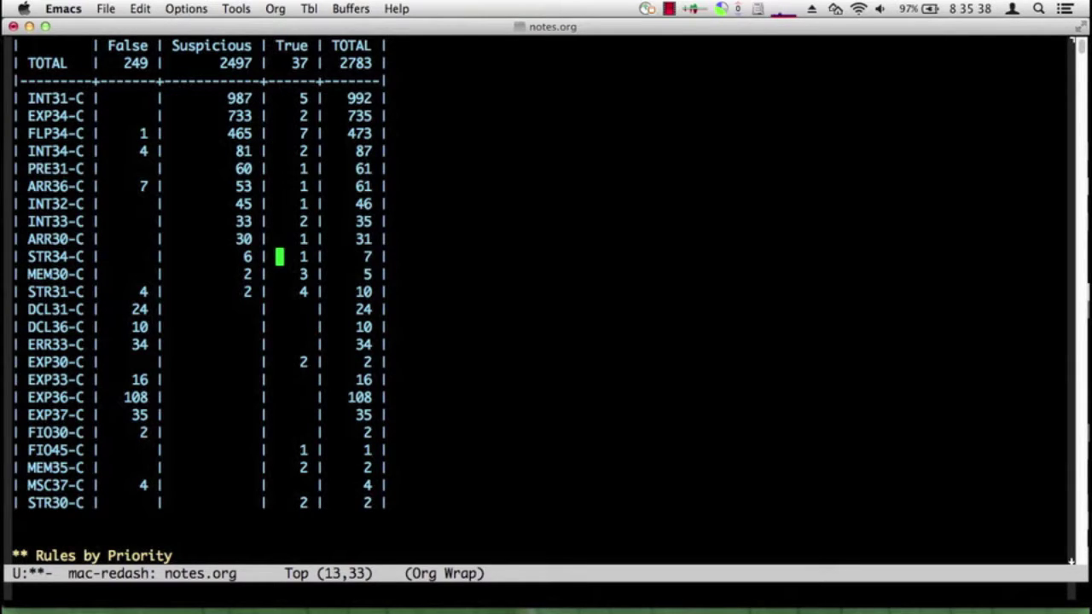
key("Down")
key("ctrl+a")
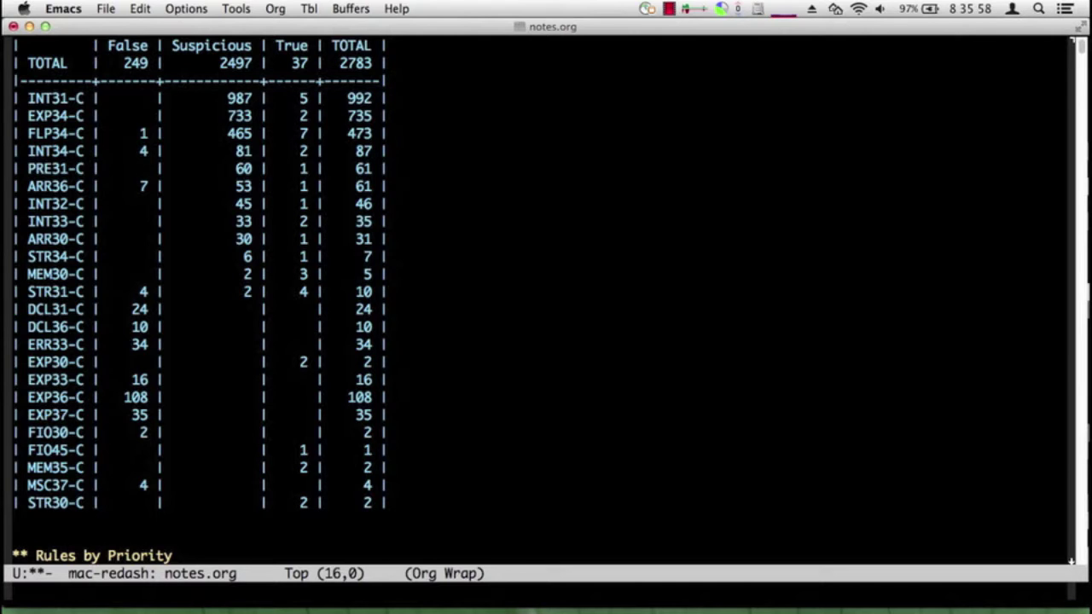
Step: Return to the shell and run ./scale2csv.py db.sqlite -o org > jasper.org to write out all the diagnostics
key("ctrl+x")
key("b")
key("Return")
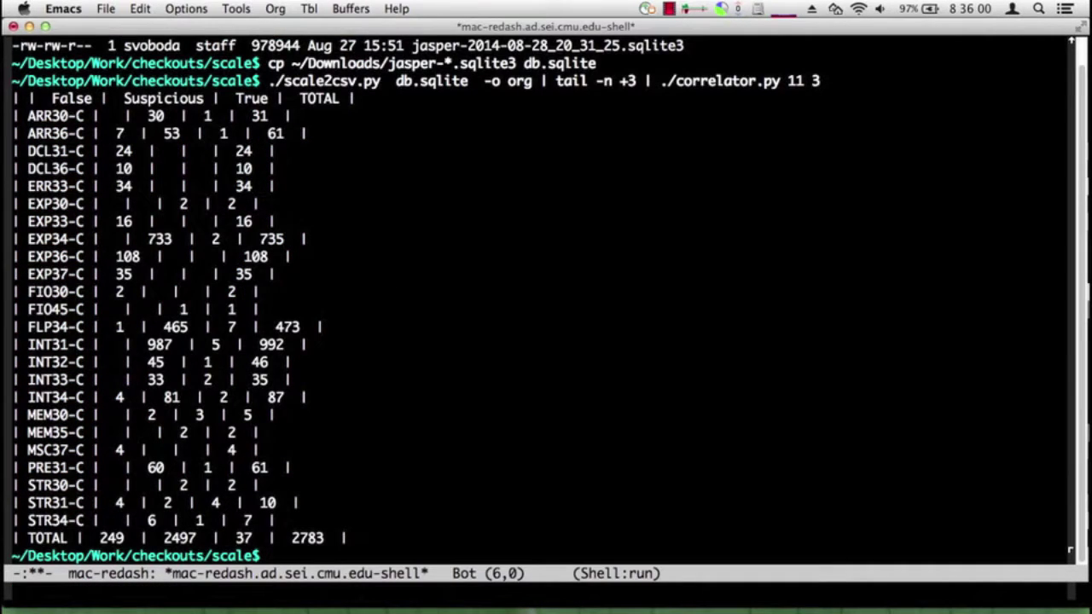
key("alt+greater")
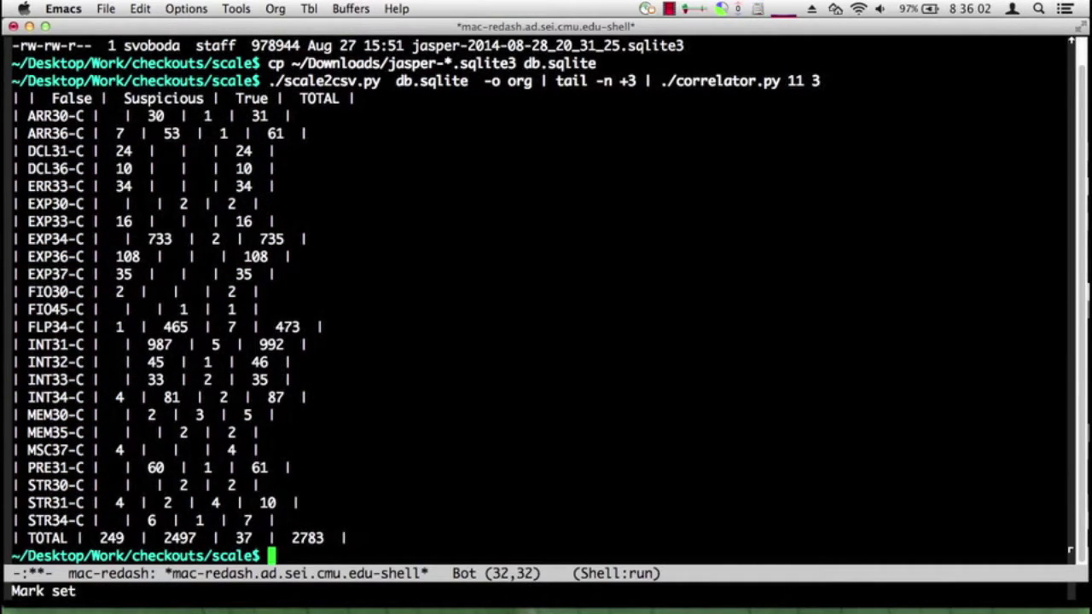
key("alt+p")
key("alt+p")
key("alt+p")
key("alt+p")
key("alt+p")
key("alt+p")
key("alt+p")
key("alt+p")
key("alt+p")
key("alt+p")
key("alt+p")
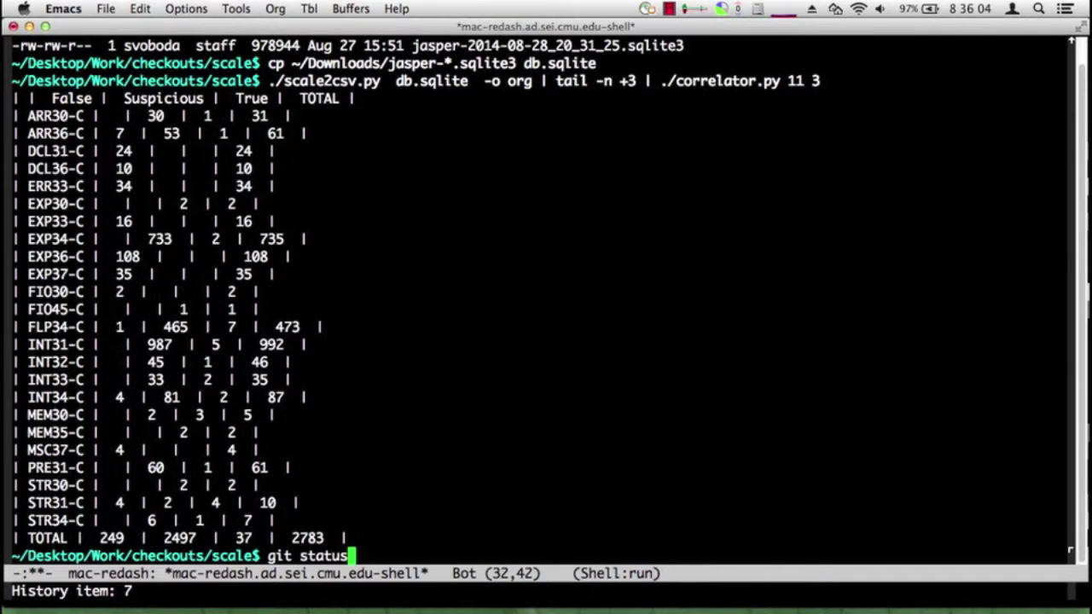
key("alt+p")
key("alt+p")
key("alt+p")
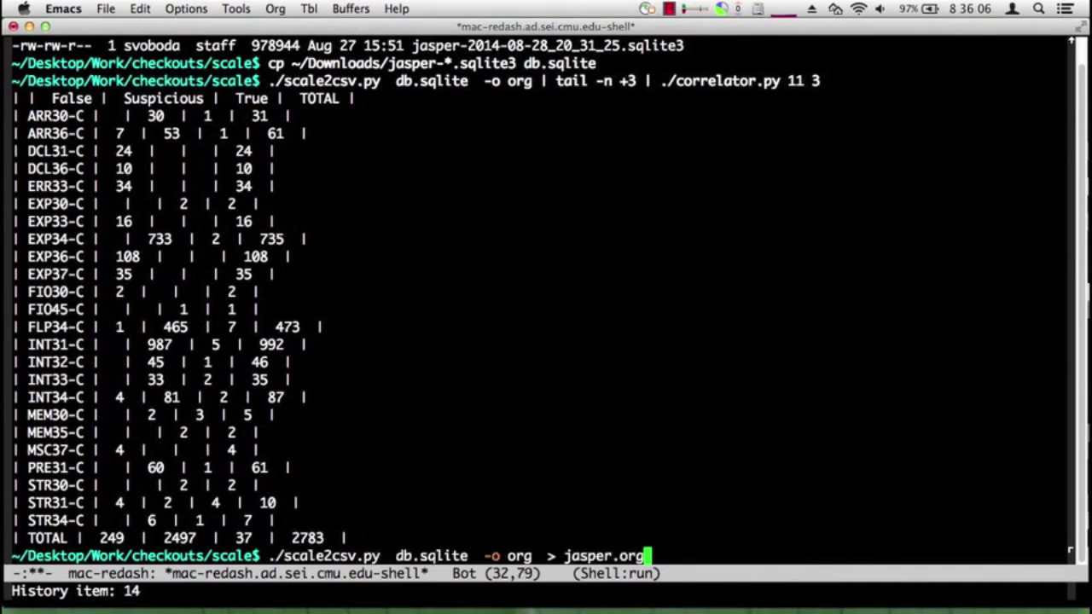
key("Return")
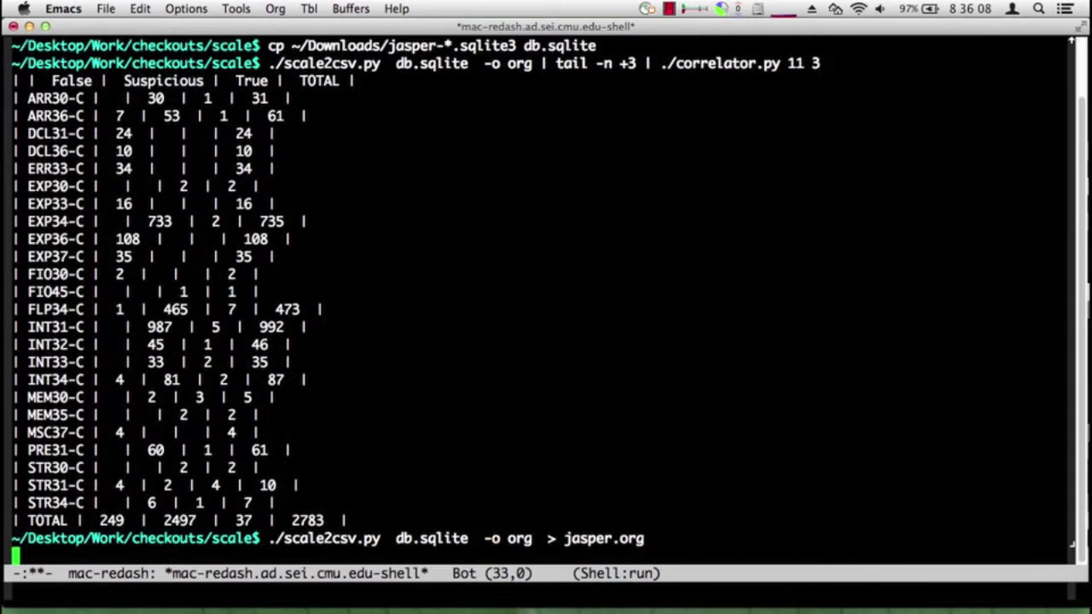
Step: Open jasper.org and realign its diagnostics table into even columns
key("ctrl+x")
key("ctrl+f")
type("jasper.org")
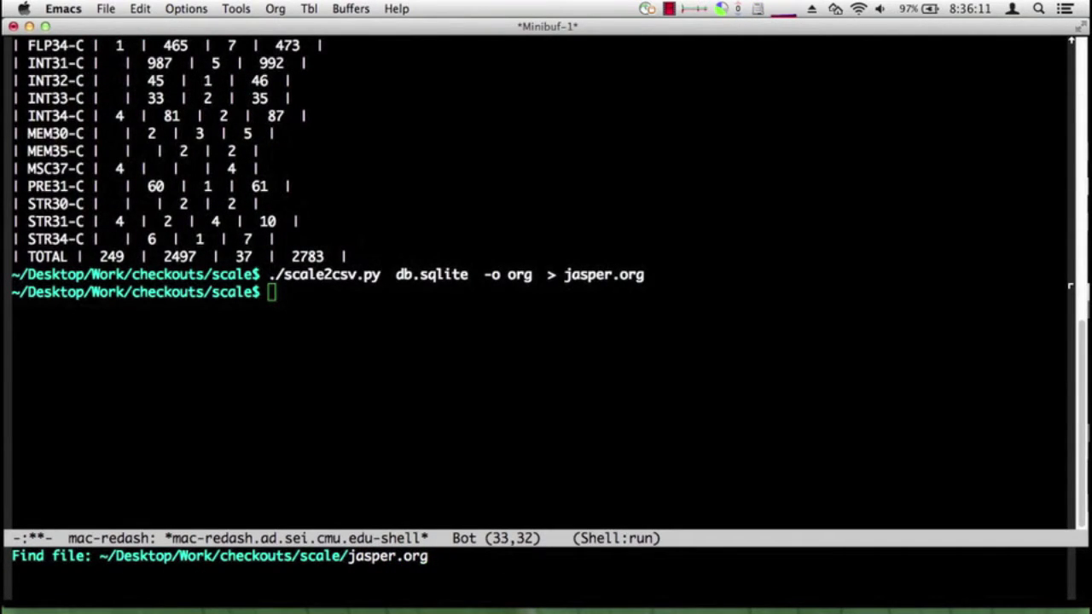
key("Return")
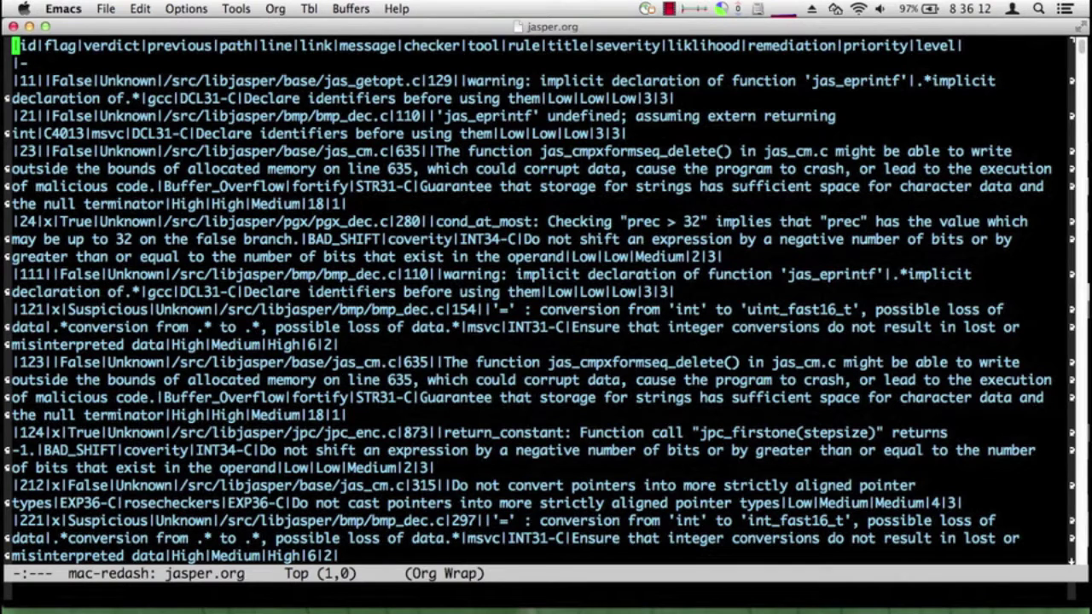
key("Up")
key("Down")
key("Down")
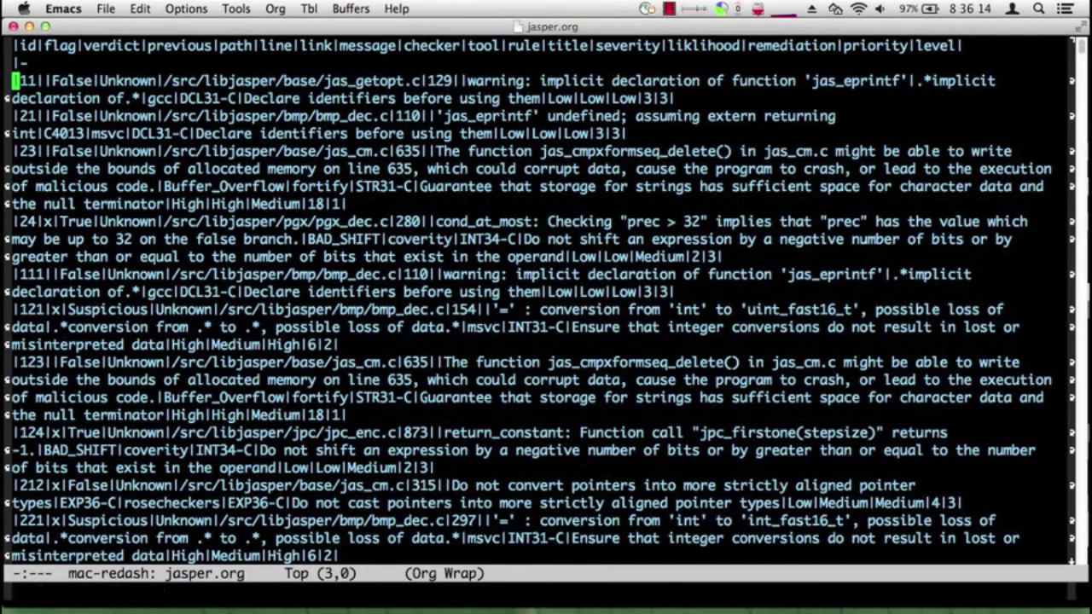
key("Tab")
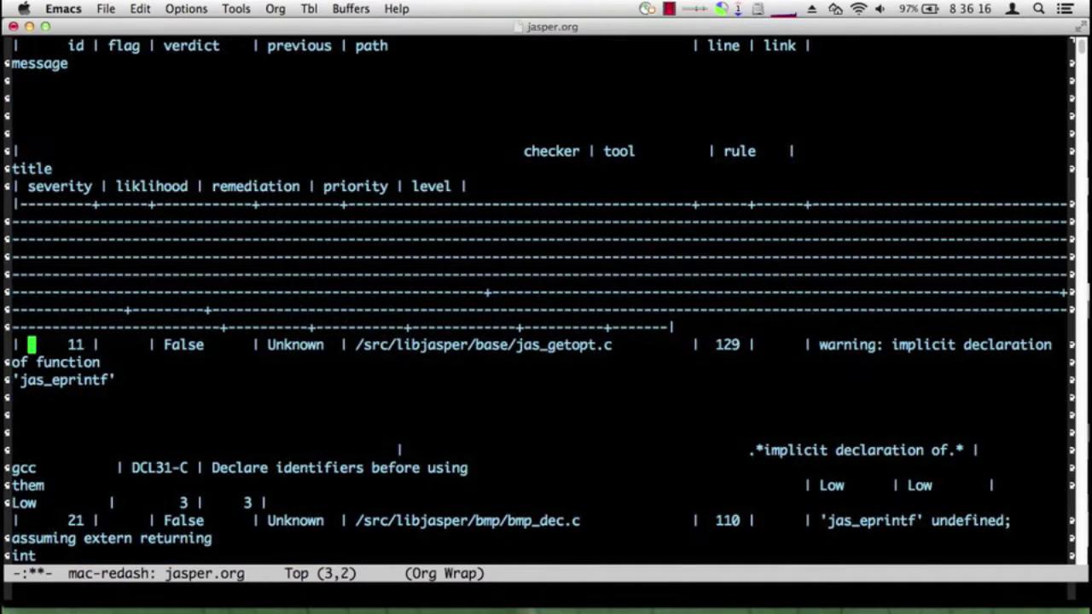
Step: Turn off line wrapping so each diagnostic occupies one row, and save jasper.org
key("ctrl+x")
key("x")
key("t")
key("ctrl+a")
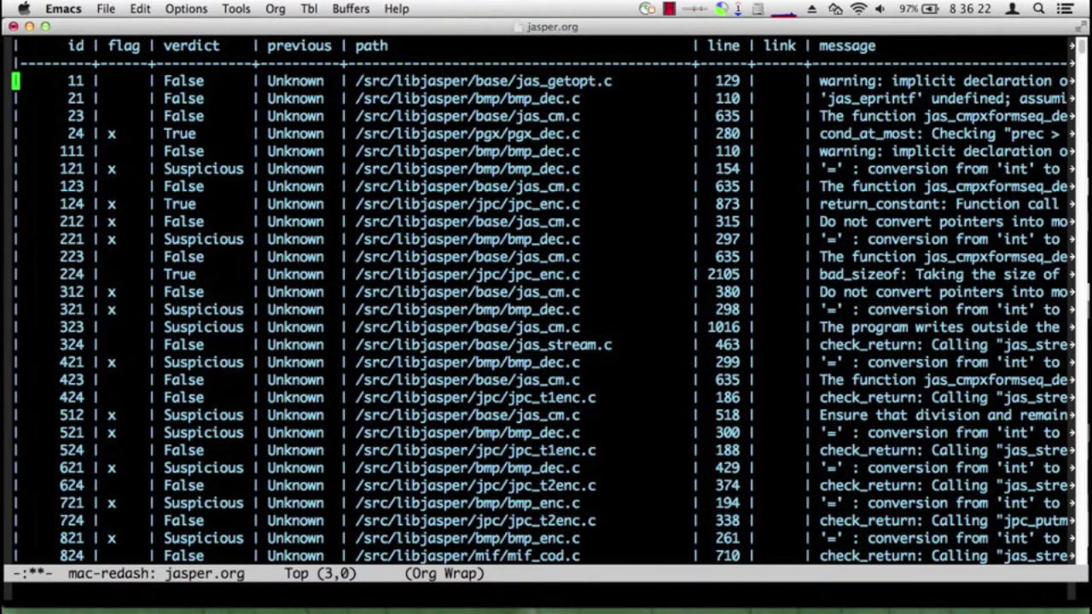
key("ctrl+x")
key("ctrl+s")
Step: Sort the diagnostics numerically in ascending order by the line column
key("ctrl+f")
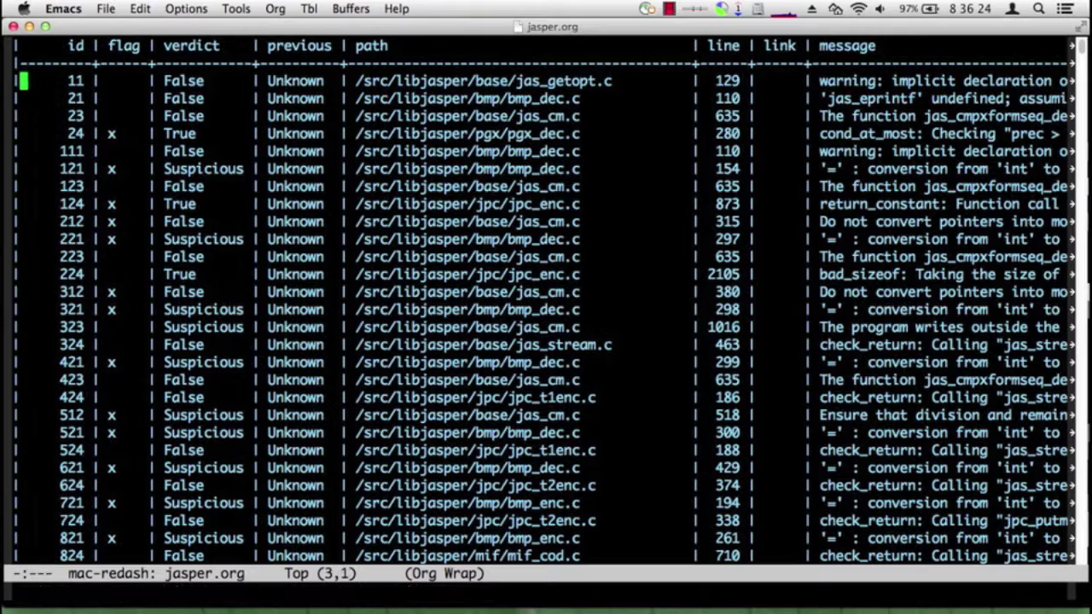
key("ctrl+s")
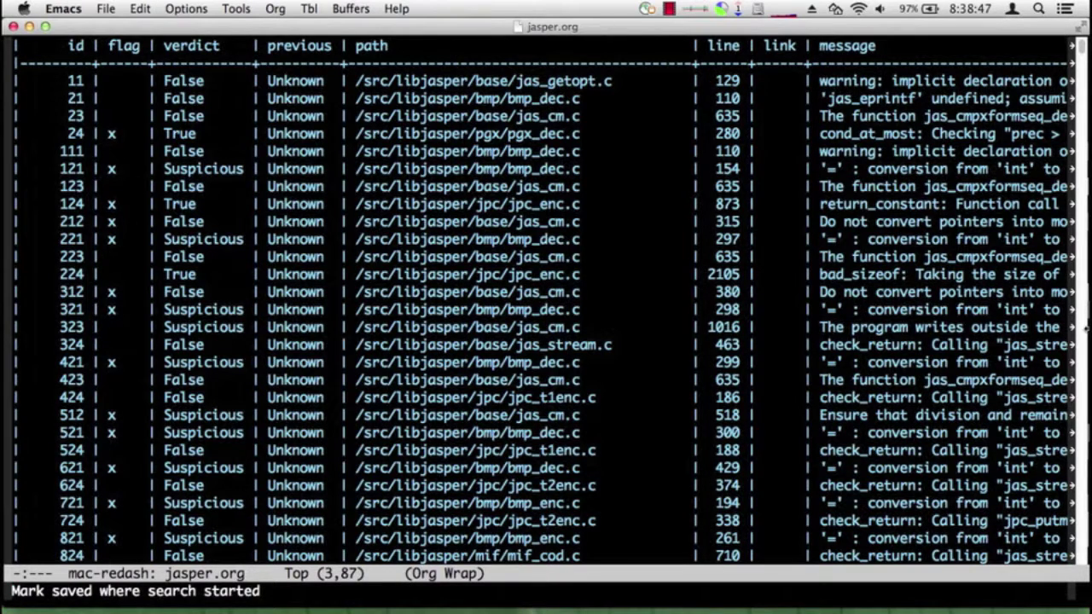
key("ctrl+c")
key("asciicircum")
key("n")
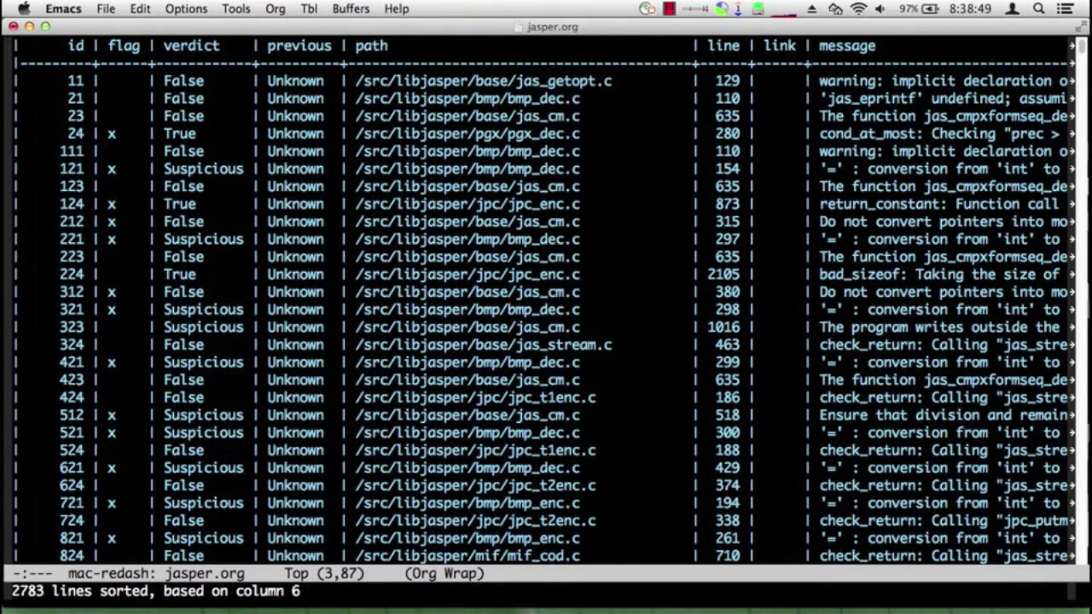
Step: Sort the diagnostics alphabetically by the path column
key("ctrl+b")
key("ctrl+b")
key("ctrl+b")
key("ctrl+b")
key("ctrl+b")
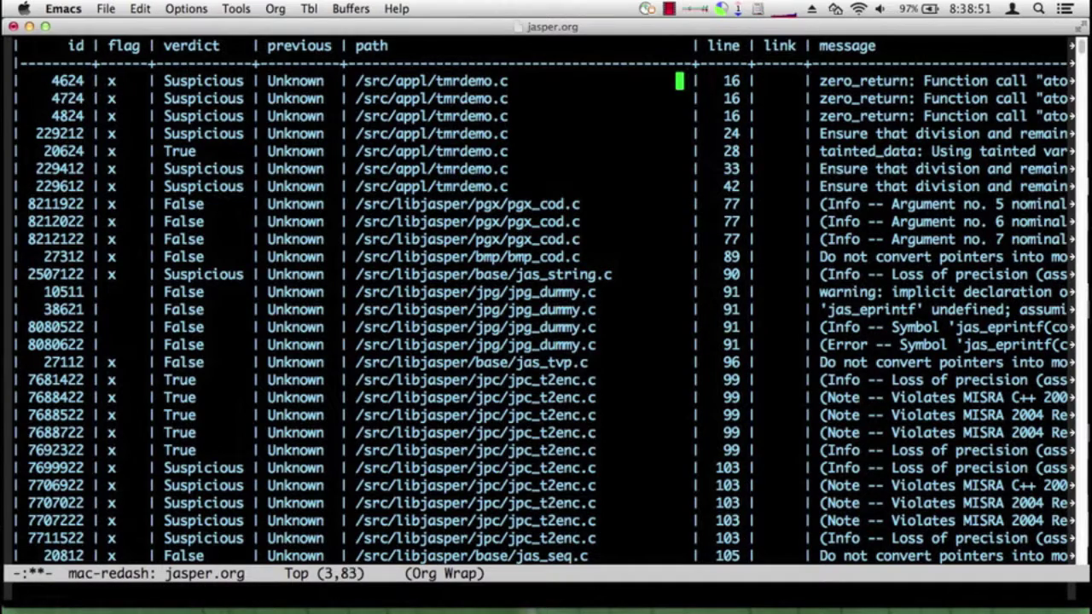
key("ctrl+c")
key("asciicircum")
key("a")
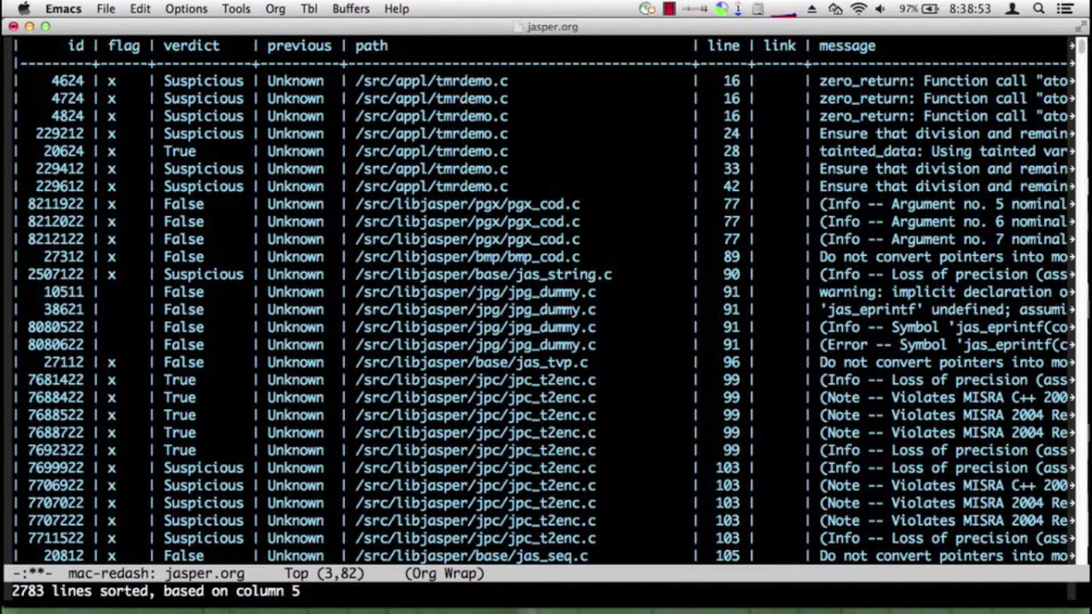
Step: Sort the diagnostics alphabetically by the message column
key("Tab")
key("ctrl+s")
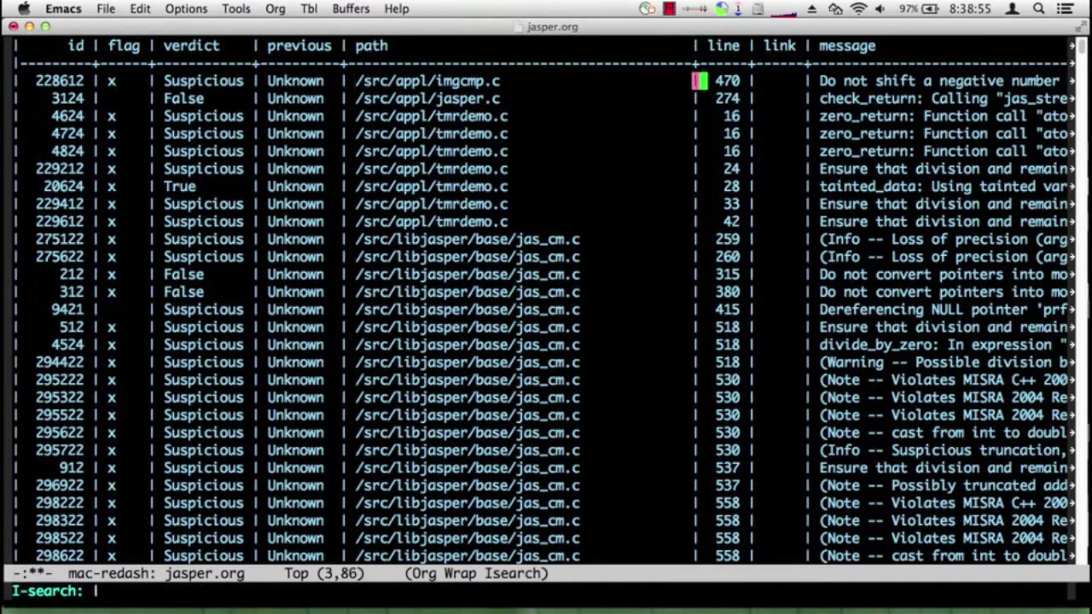
type("|")
key("ctrl+s")
key("ctrl+f")
key("ctrl+f")
key("ctrl+c")
key("asciicircum")
key("a")
Step: Sort the diagnostics alphabetically by the checker column
key("ctrl+e")
key("ctrl+s")
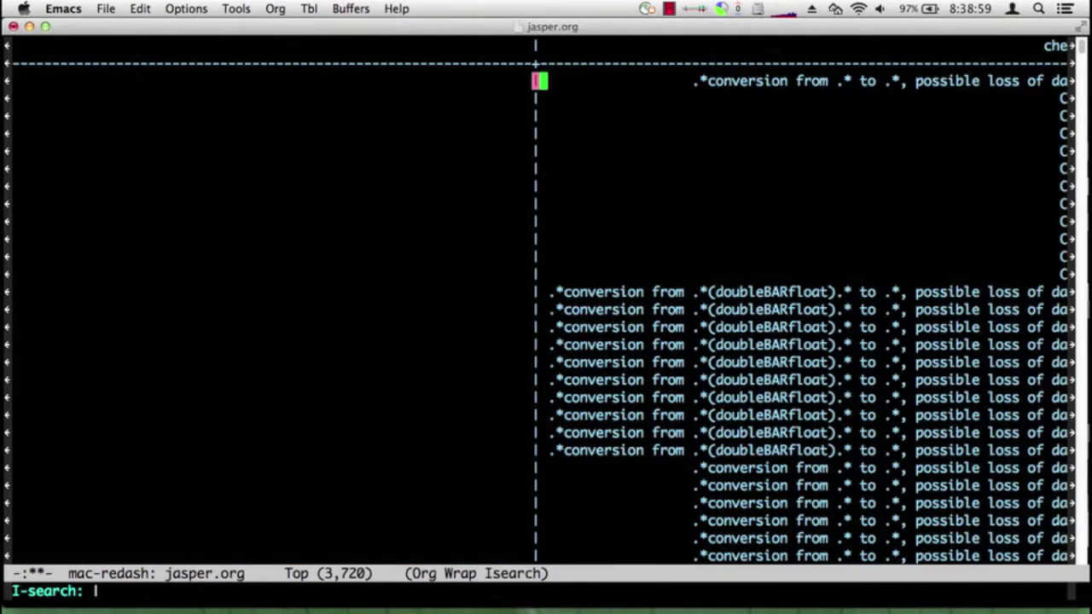
key("ctrl+f")
key("ctrl+c")
key("asciicircum")
key("a")
Step: Sort the diagnostics numerically by the priority column, with the highest priority first
key("ctrl+s")
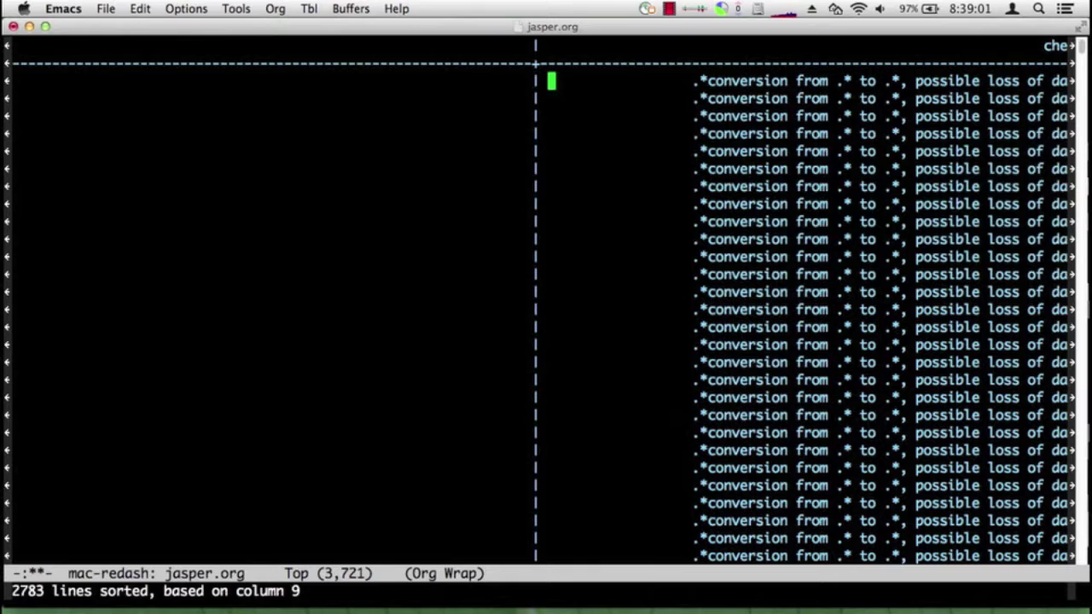
key("ctrl+s")
key("ctrl+s")
key("ctrl+f")
key("ctrl+f")
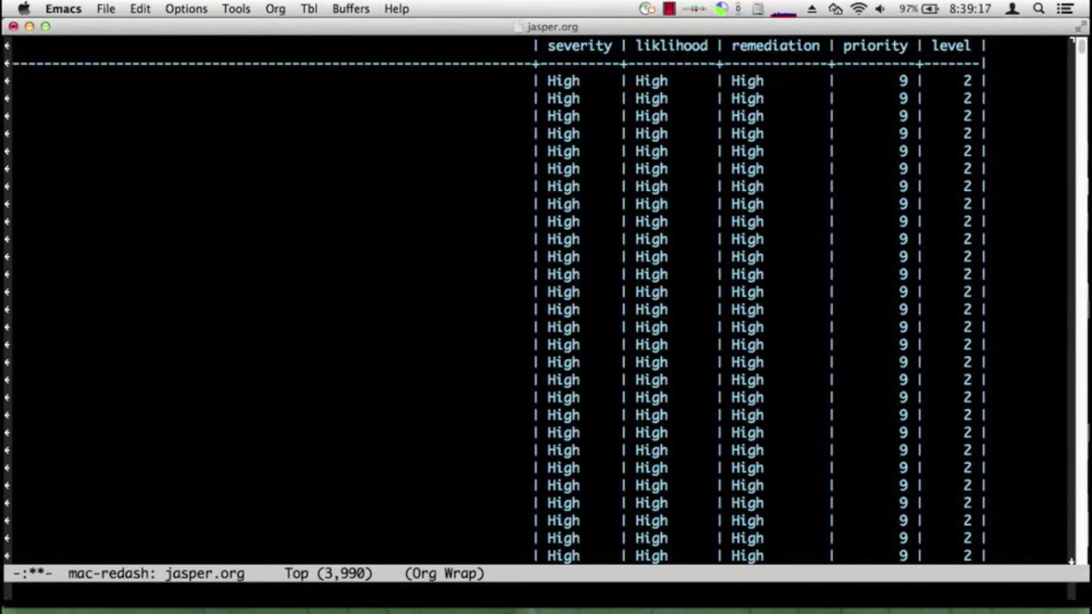
key("ctrl+c")
key("asciicircum")
key("n")
key("ctrl+c")
key("asciicircum")
key("shift+n")
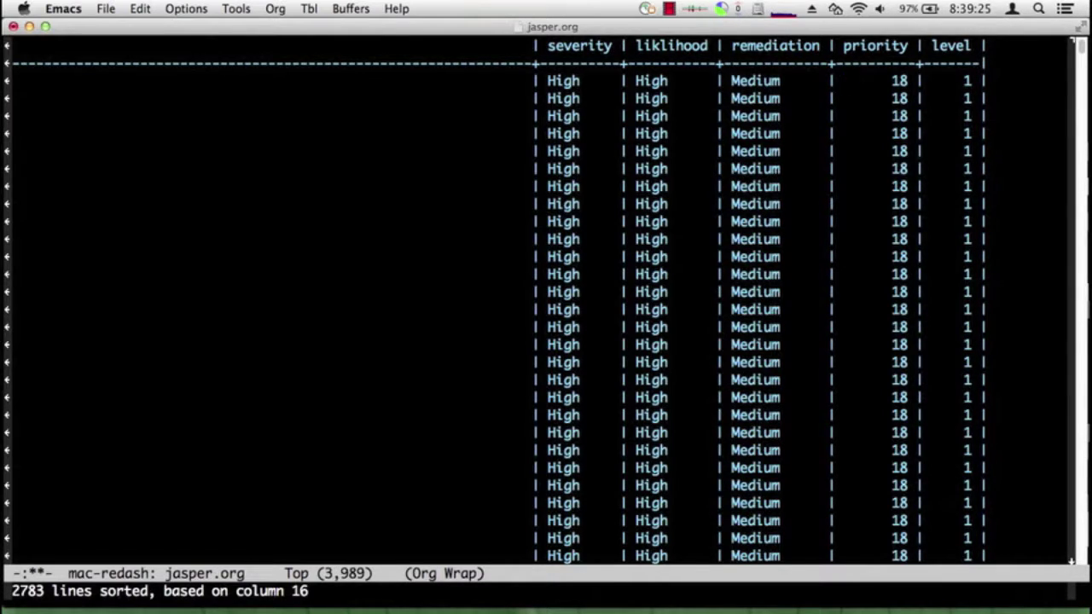
Step: Return to the start of the row and save the sorted diagnostics table in jasper.org
key("ctrl+a")
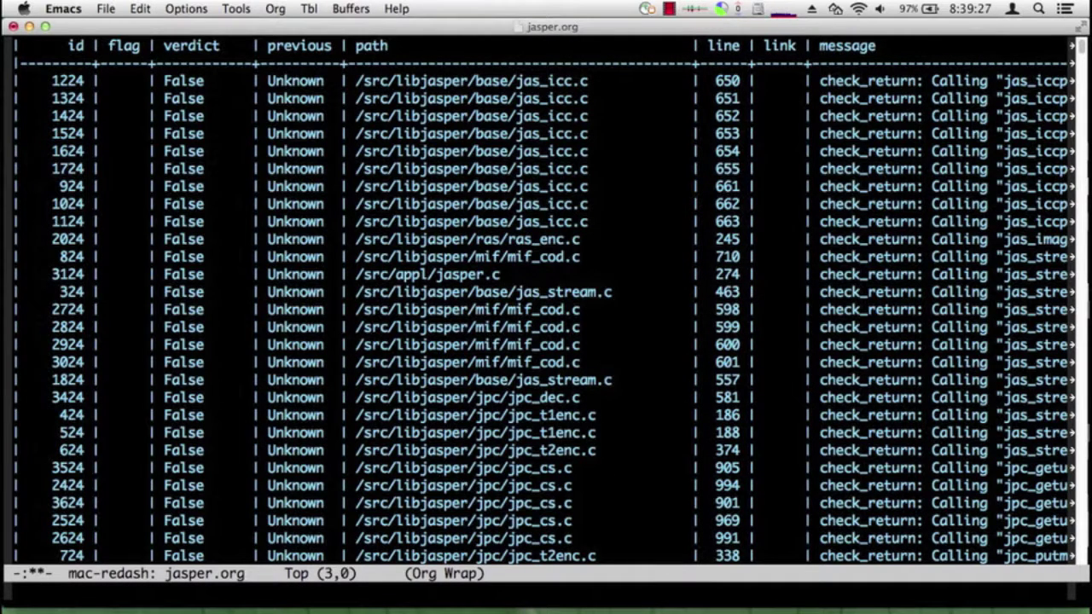
key("ctrl+x")
key("ctrl+s")
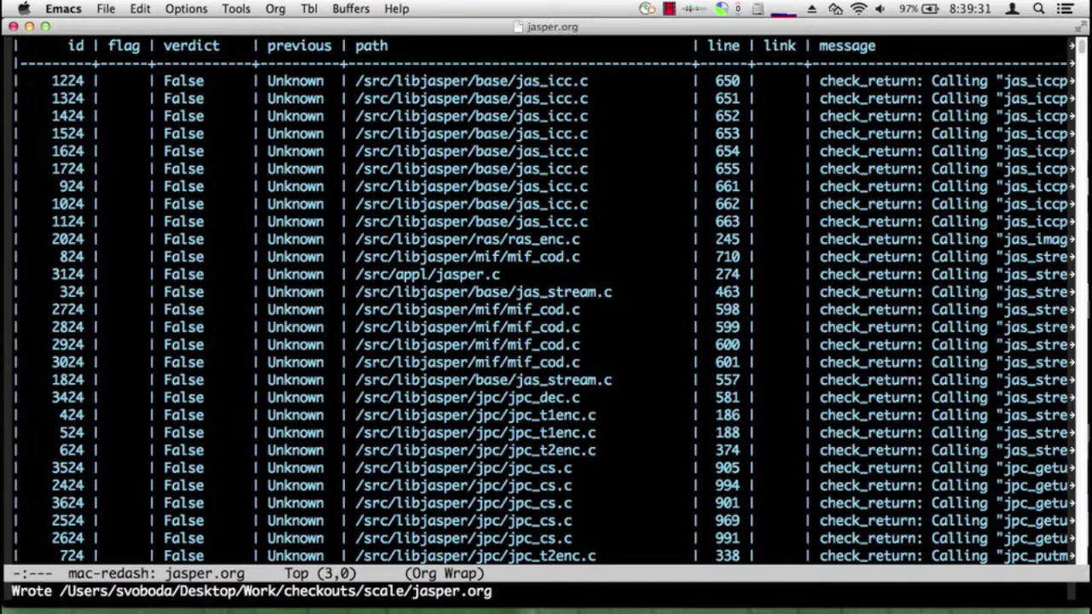
Step: Switch to the shell buffer and create a directory named report in the scale checkout
key("ctrl+x")
key("b")
key("Return")
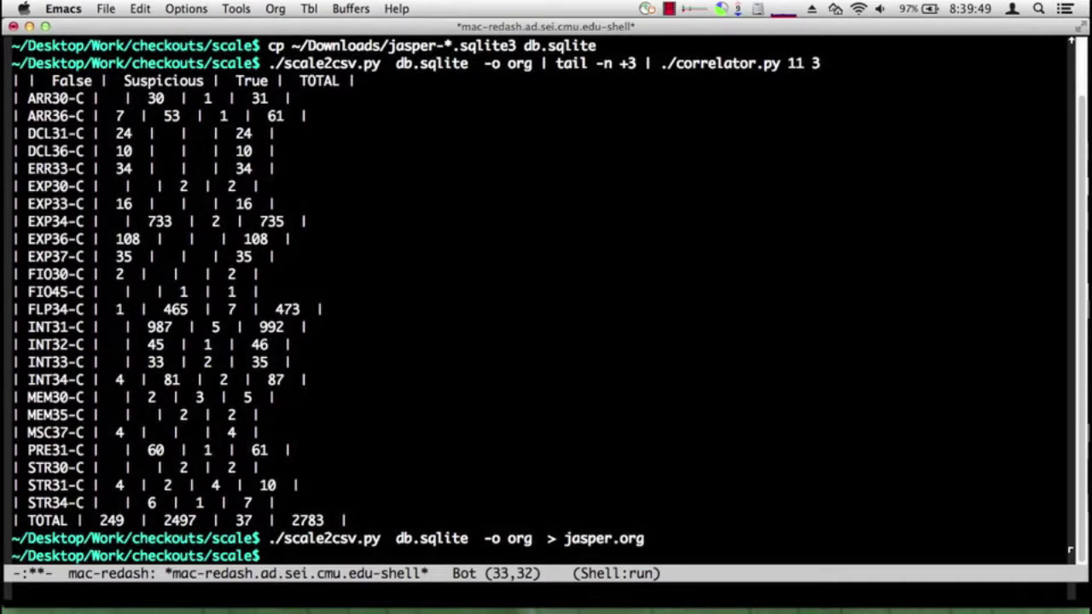
type("mkdir report")
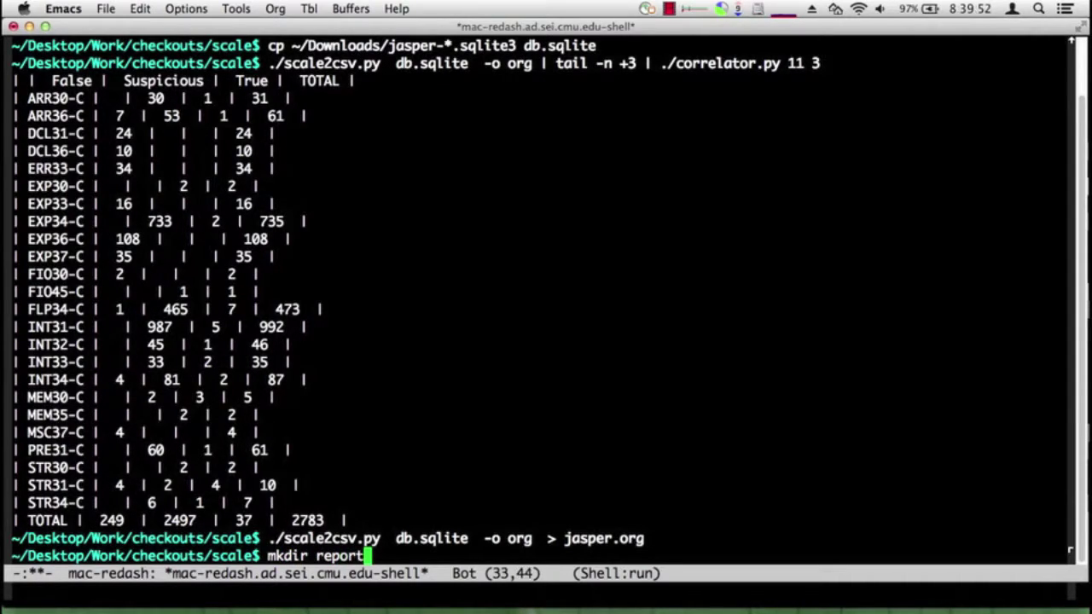
key("Return")
Step: Recall and run the earlier head command that converts the first line of jasper.org to CSV and writes it to report/true.csv
type("!head")
key("Tab")
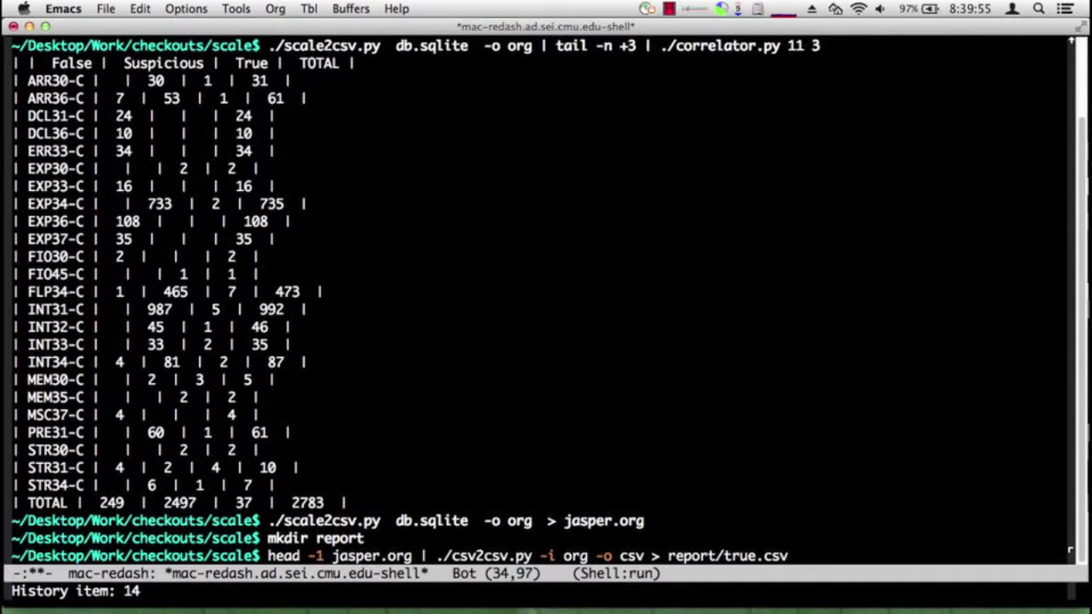
key("Return")
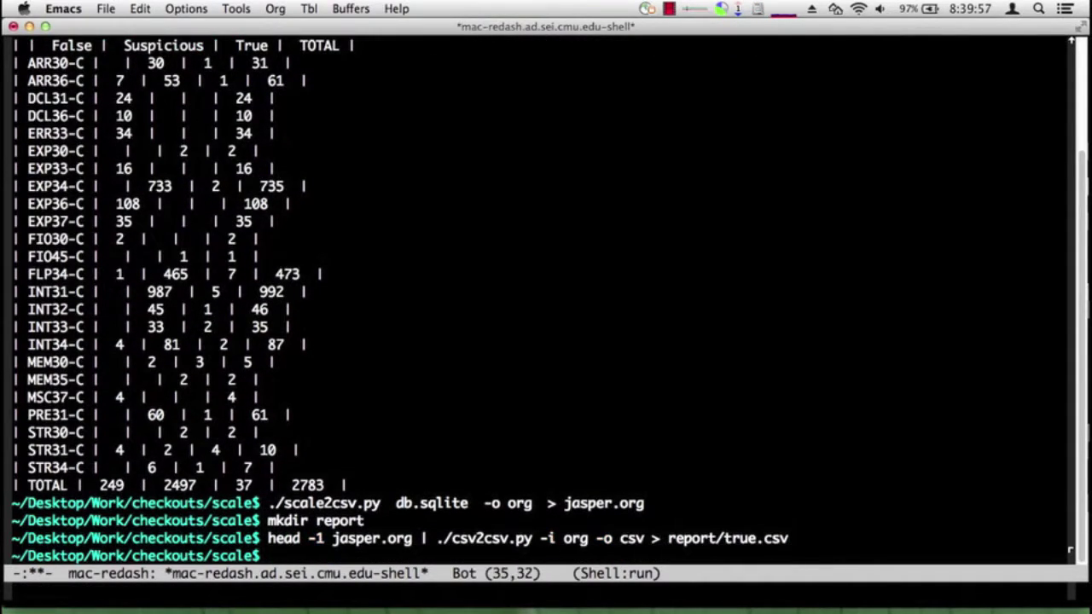
Step: Recall and run the earlier grep command that appends the True diagnostics from jasper.org as CSV to report/true.csv
type("!gre")
key("Tab")
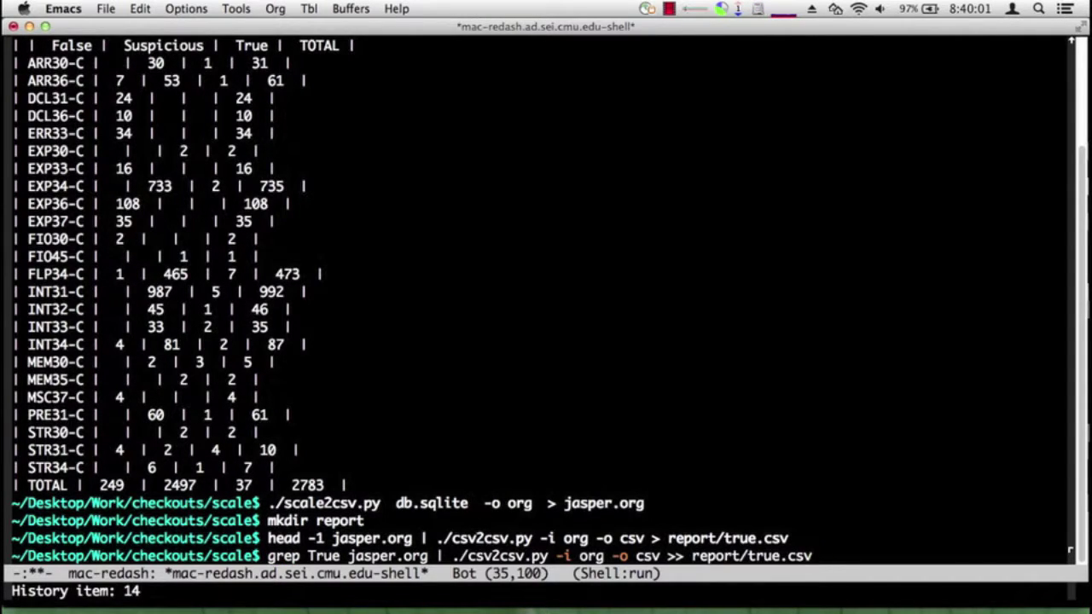
key("Return")
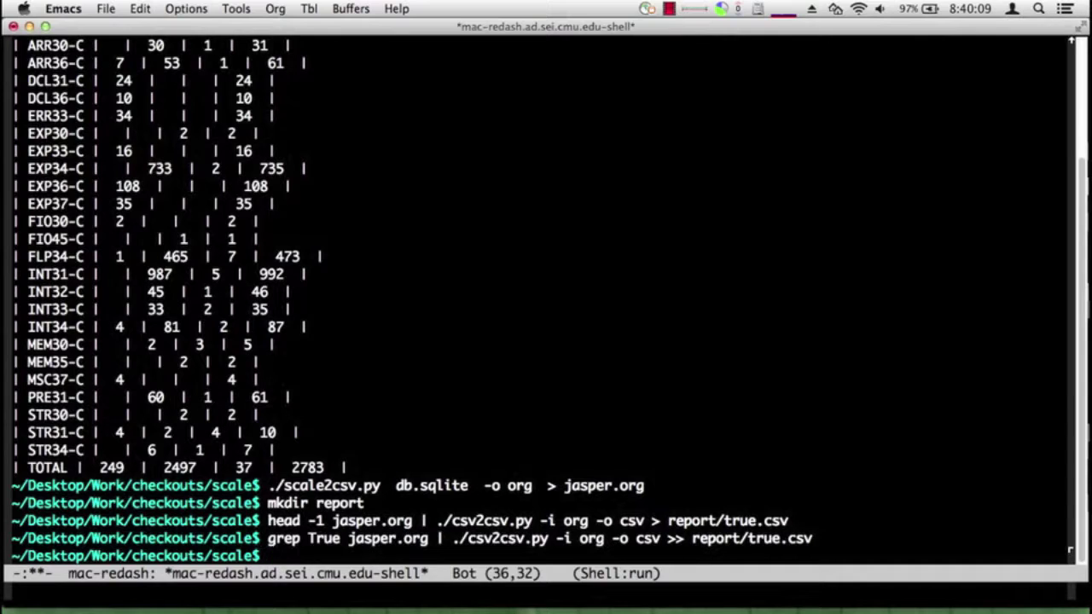
Step: Open the report folder in Finder from the shell, and open its true.csv file in Excel
type("open ")
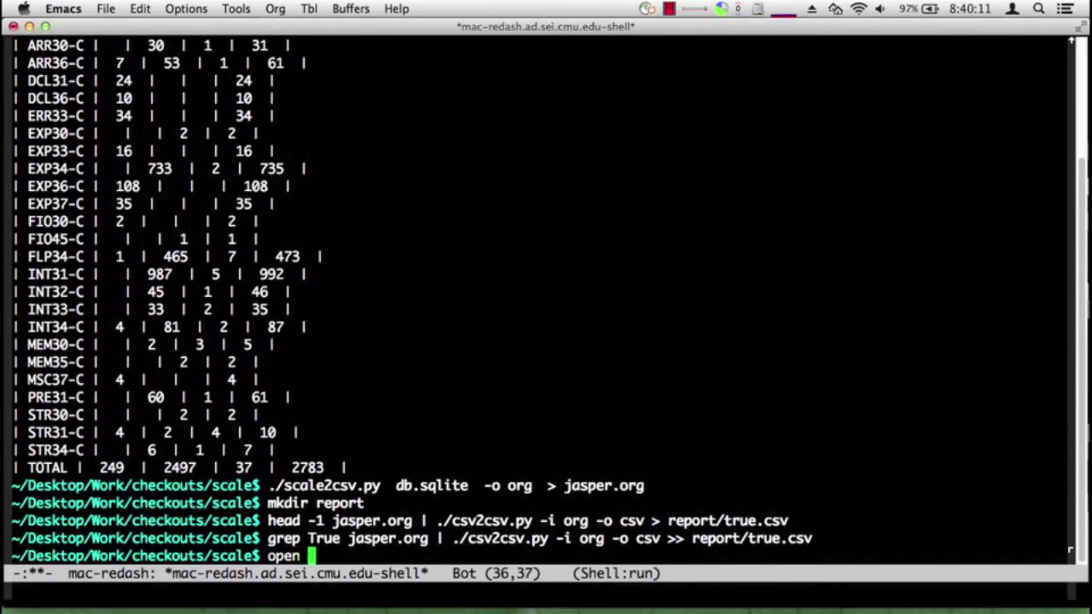
type("report")
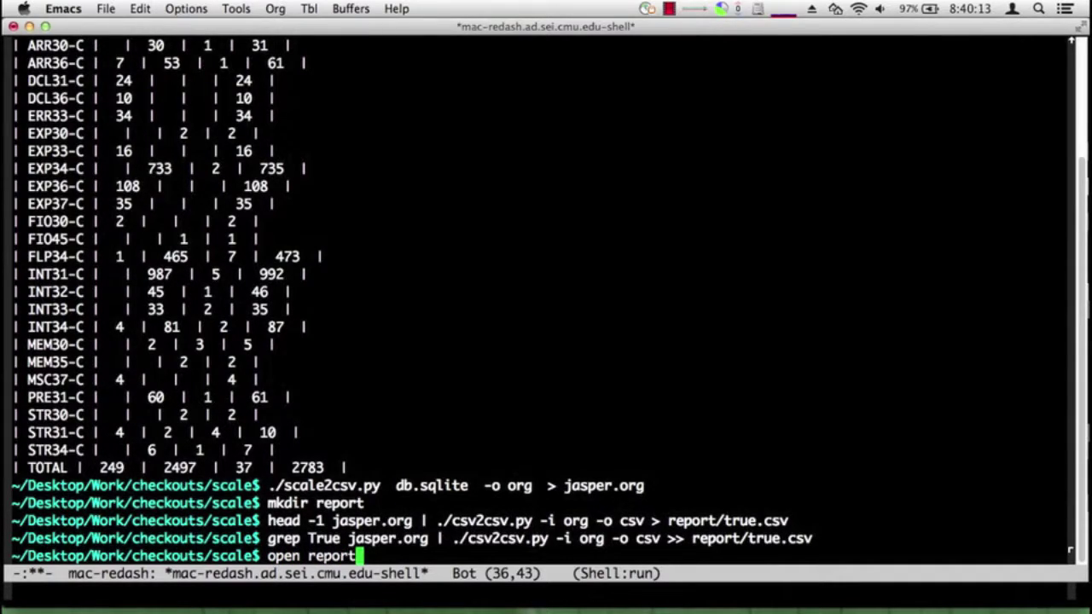
key("Return")
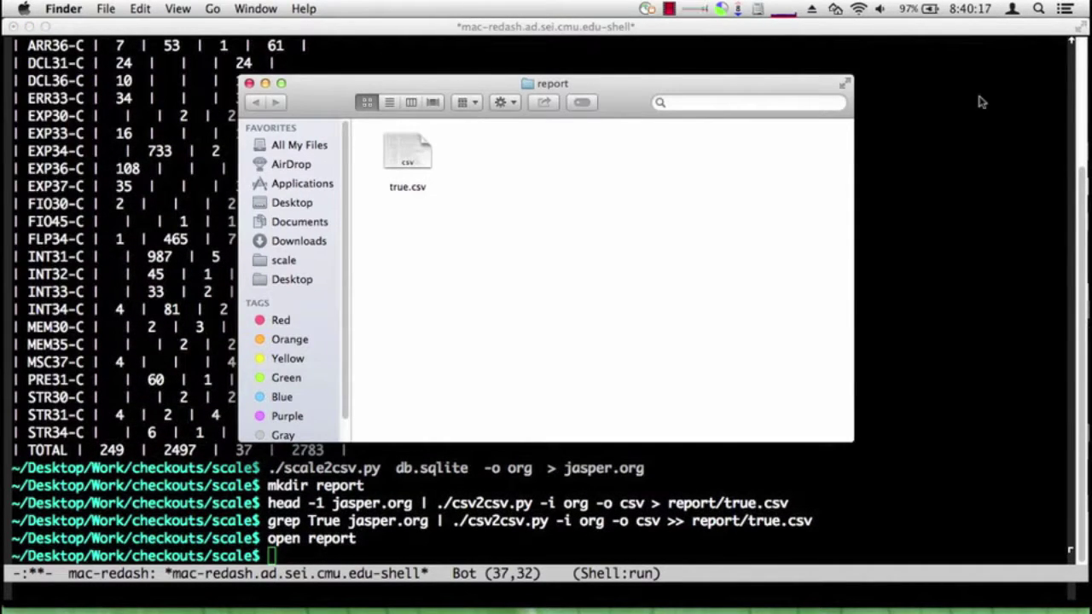
left_click(401, 152)
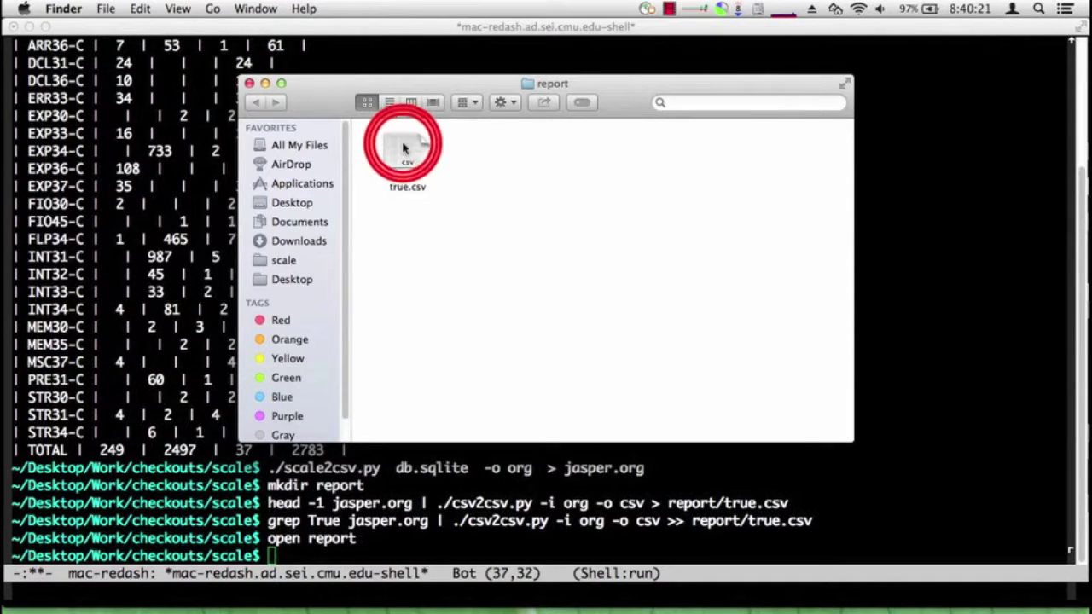
double_click(403, 150)
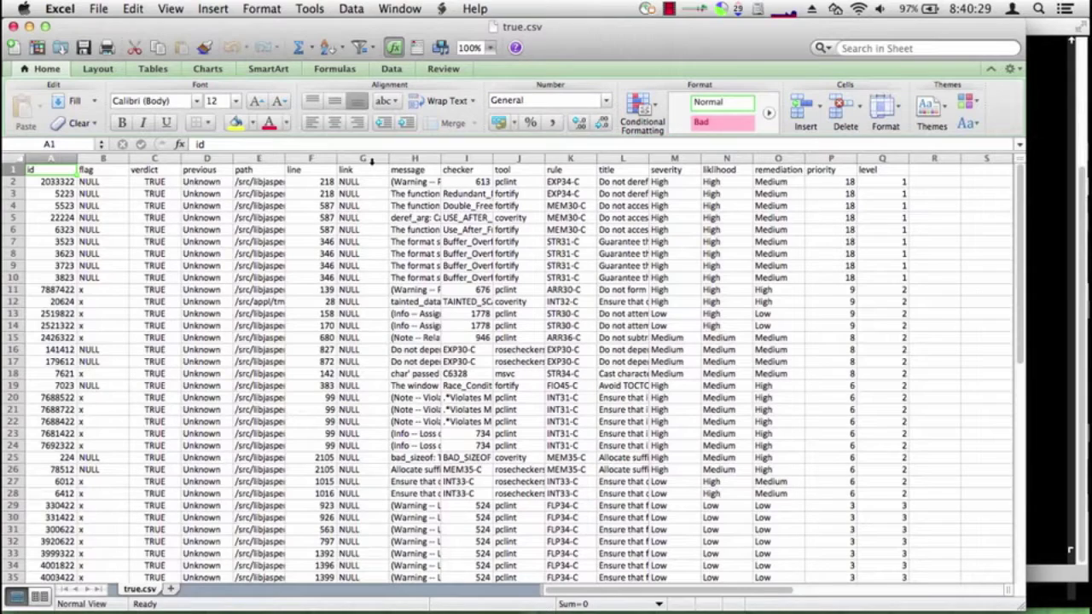
Step: Make the header row bold and underlined, and right-align the line, priority and level headings
left_click(8, 169)
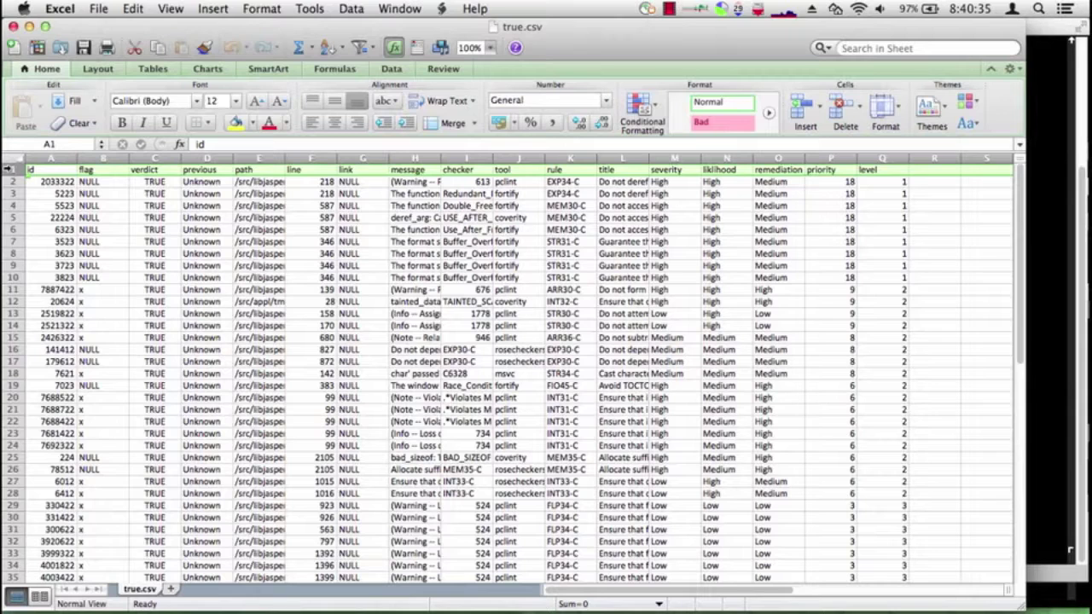
key("super+b")
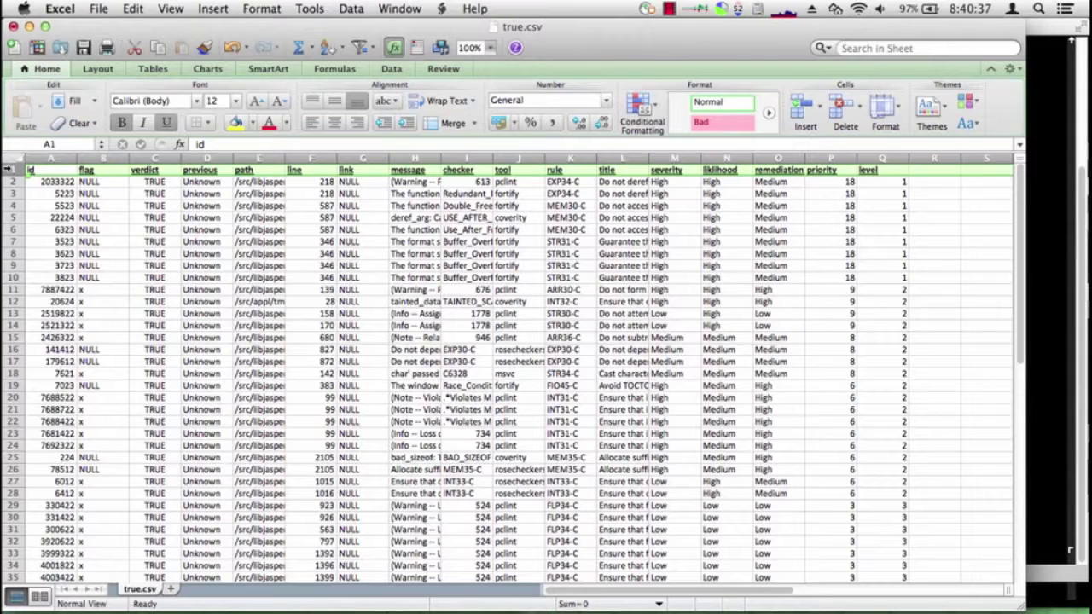
left_click(319, 170)
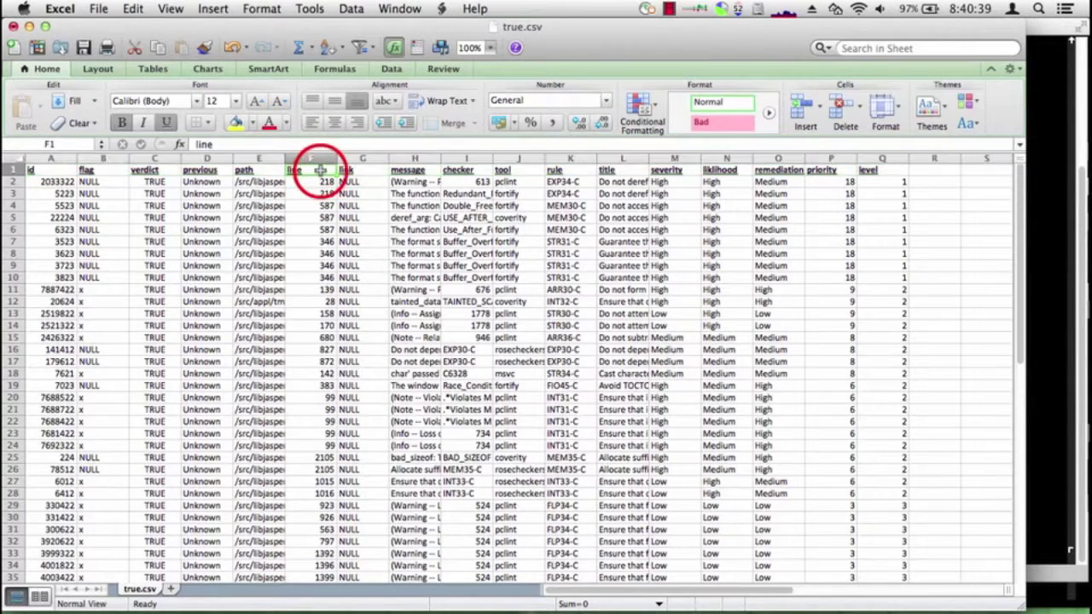
left_click(356, 122)
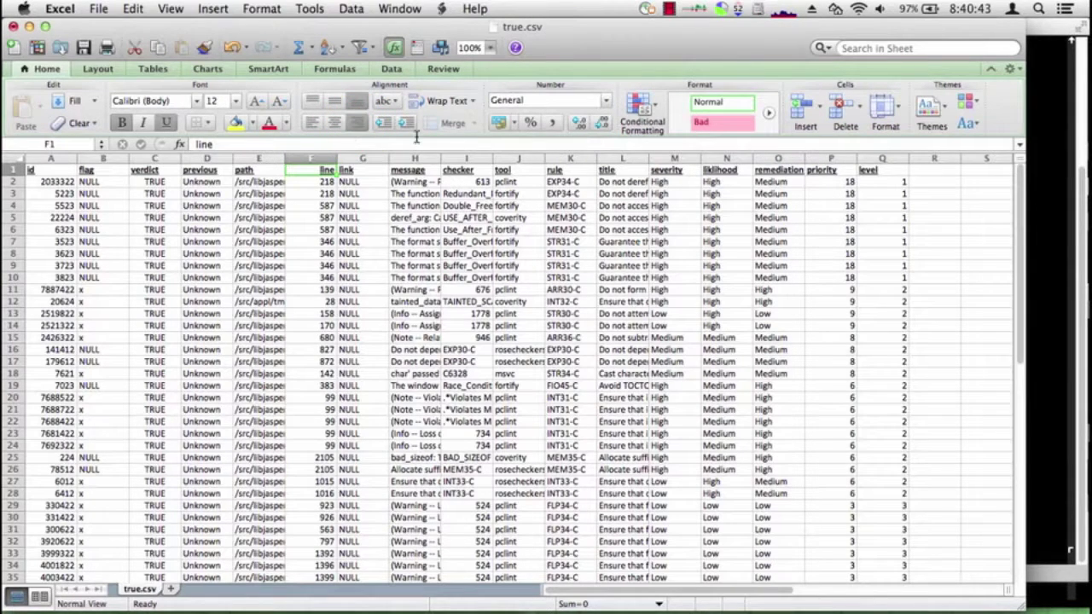
left_click(833, 170)
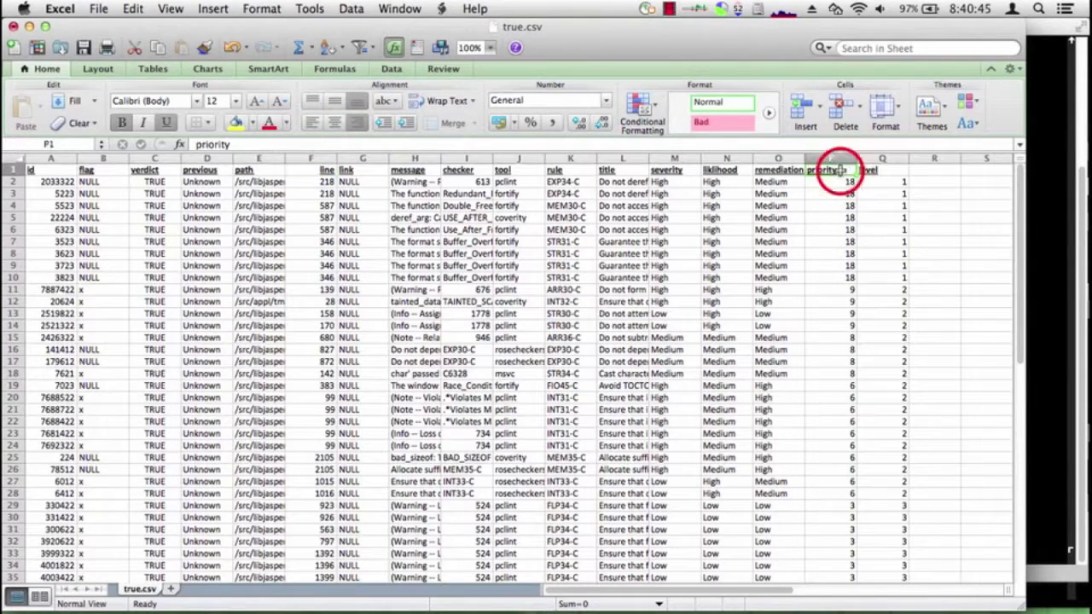
left_click(885, 171, "shift")
left_click(357, 123)
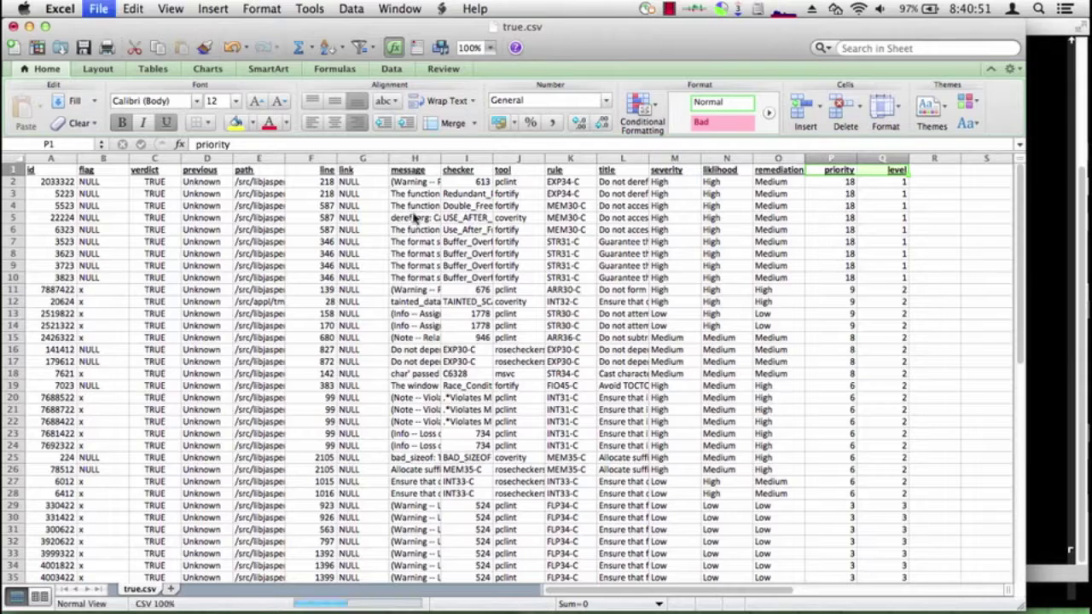
Step: Save true.csv, and save it also as an Excel Workbook, true.xlsx, in the report folder
key("super+s")
key("Return")
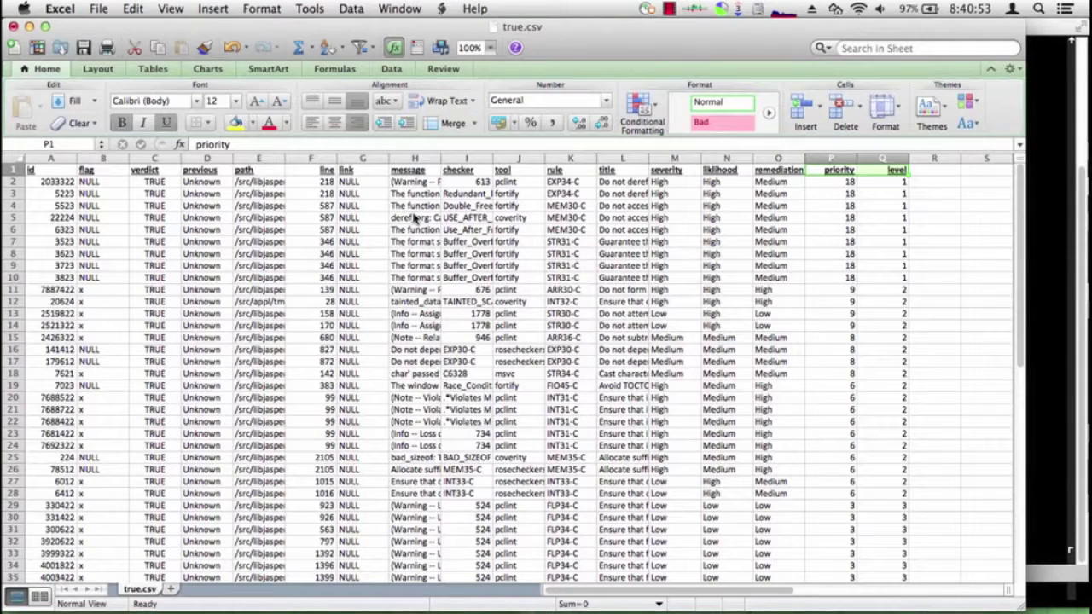
key("super+shift+s")
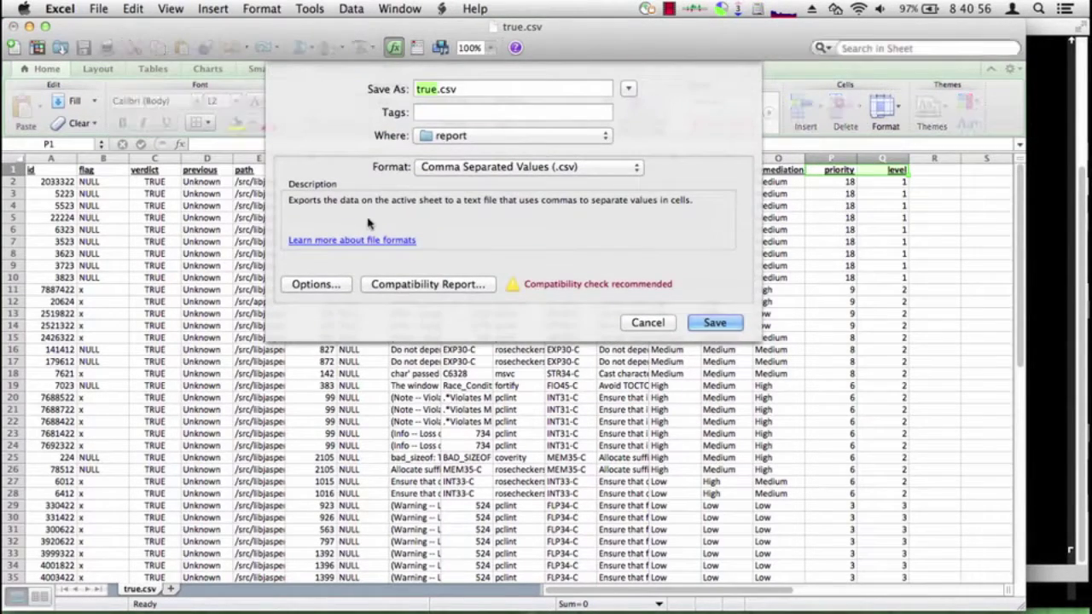
left_click(499, 167)
left_click(512, 83)
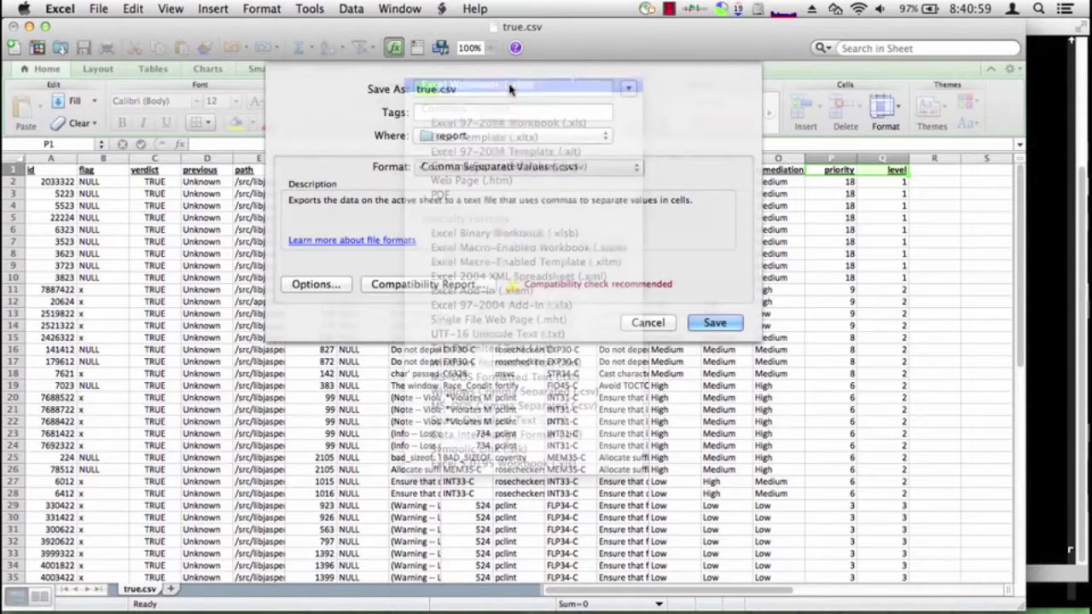
left_click(721, 323)
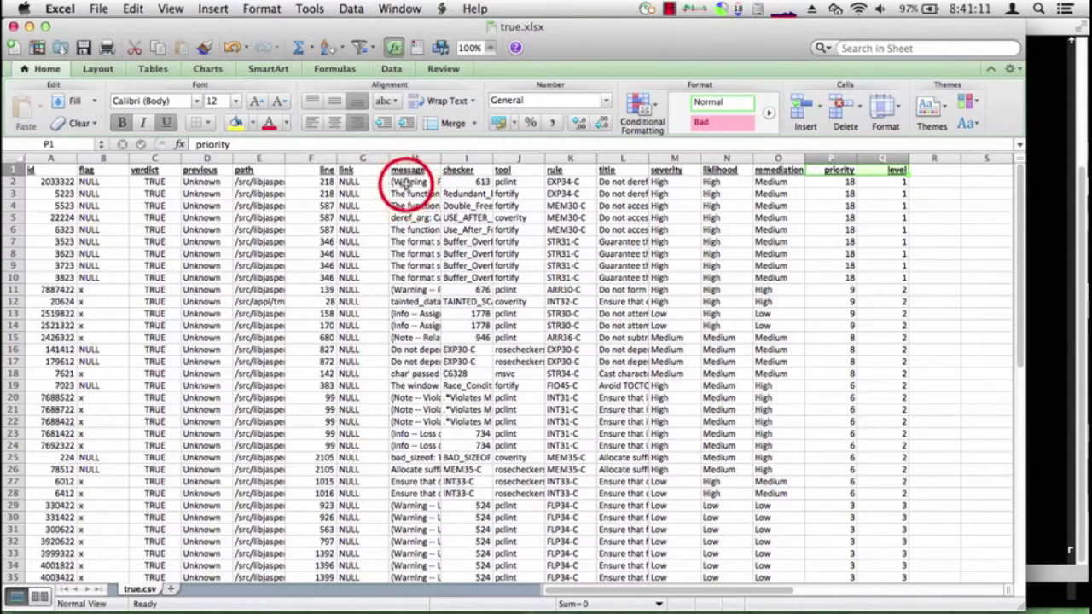
Step: Read the full diagnostic messages in rows 2 and 7, and inspect the tool and priority cells in row 11
left_click(408, 183)
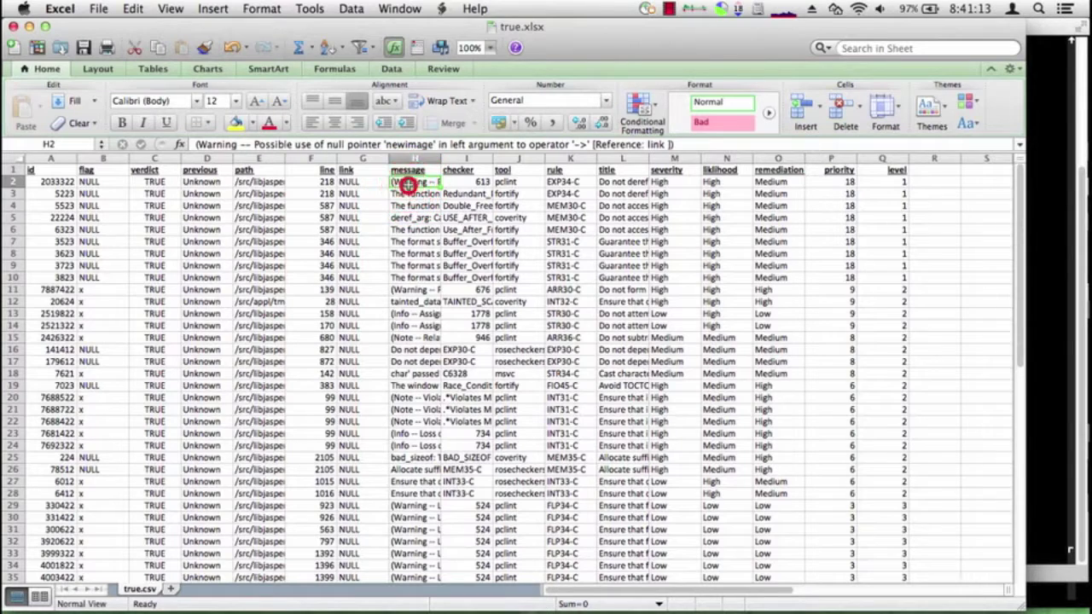
double_click(408, 182)
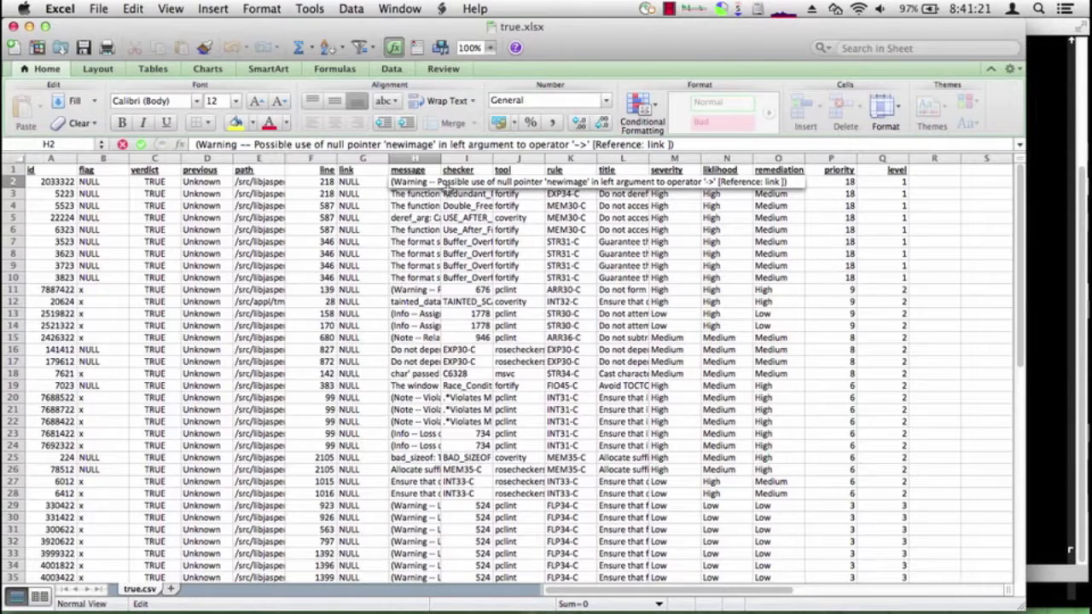
left_click(411, 244)
double_click(411, 243)
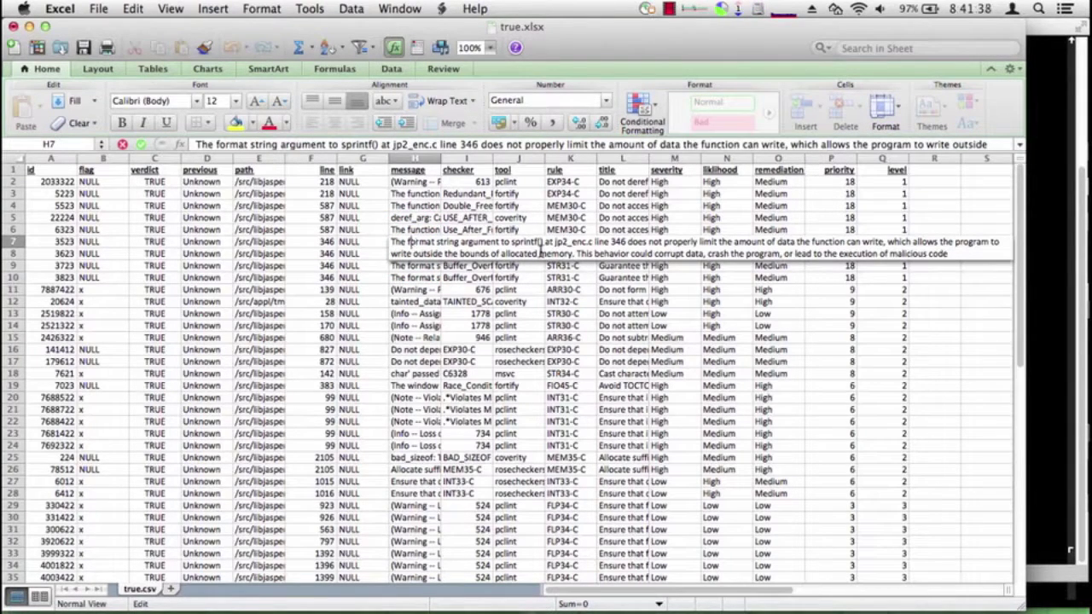
left_click(508, 291)
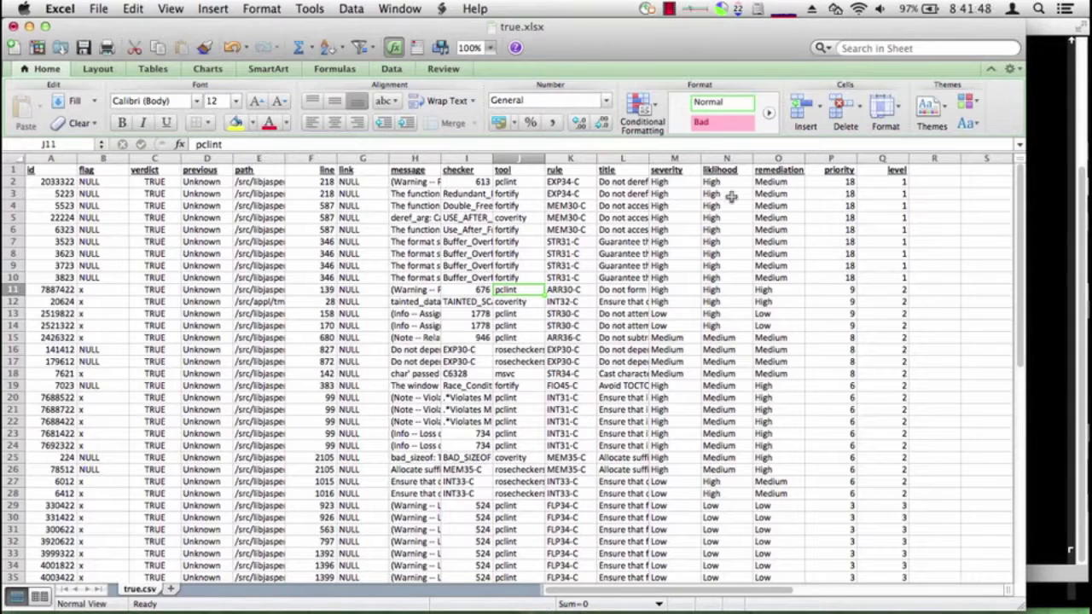
left_click(814, 290)
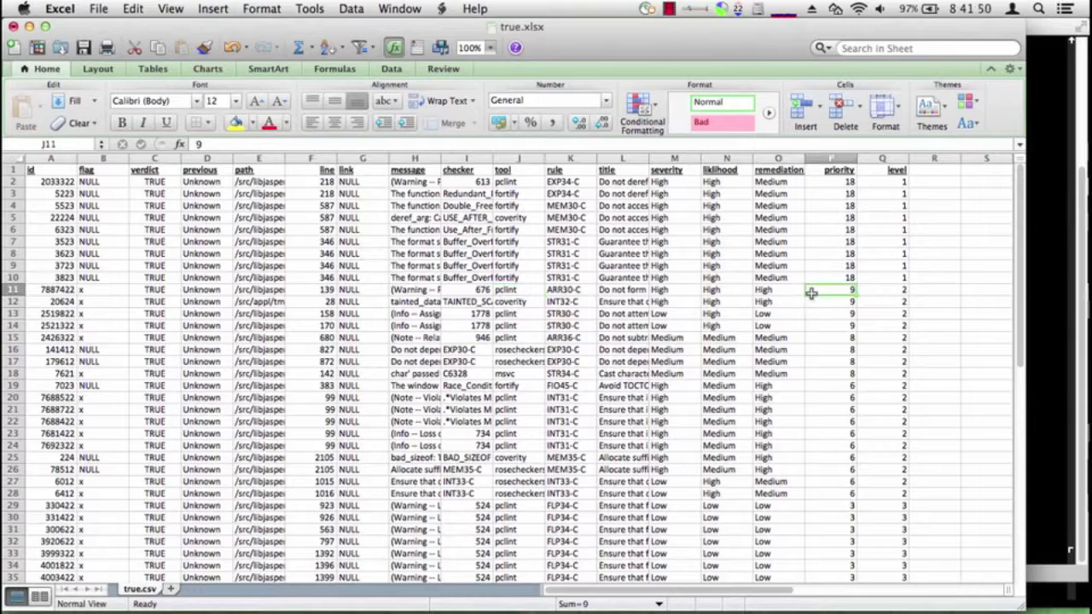